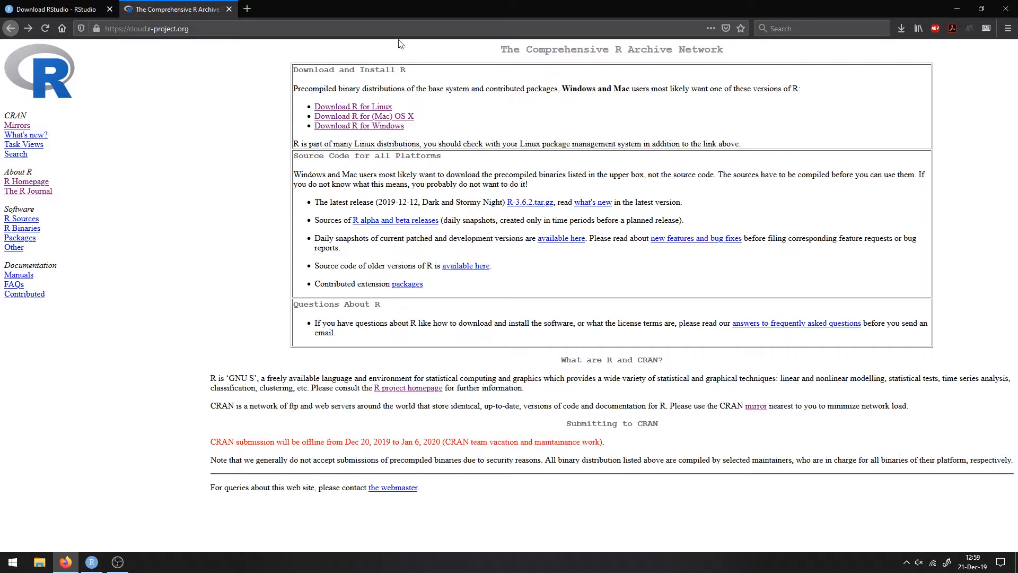
Open the R for Mac OS X download page and request the R-3.6.2.pkg installer.
drag(392, 107, 306, 107)
click(473, 82)
middle_click(409, 118)
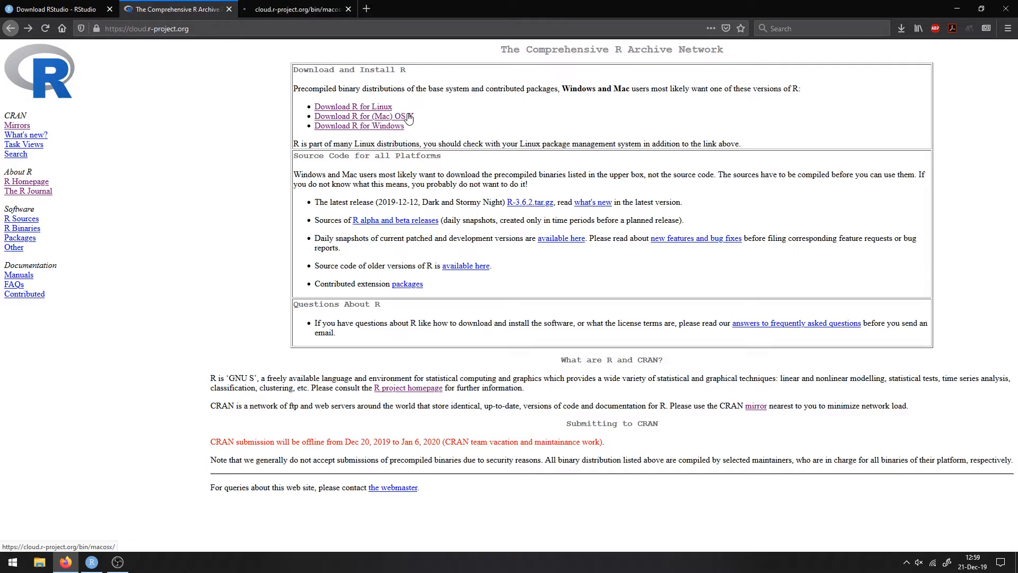
key(ctrl+Tab)
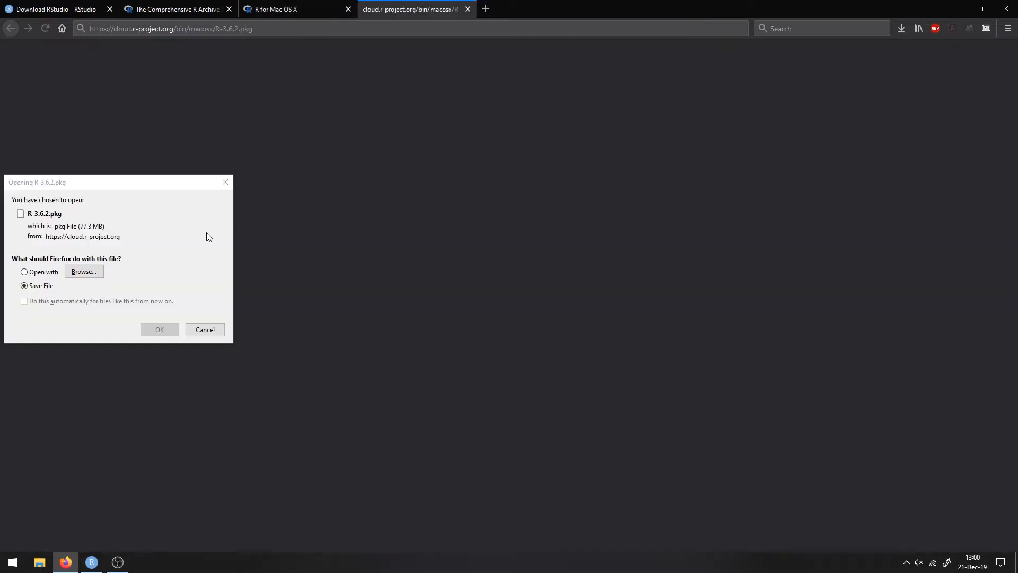
Cancel the R-3.6.2.pkg download and close both Mac OS X tabs.
click(85, 340)
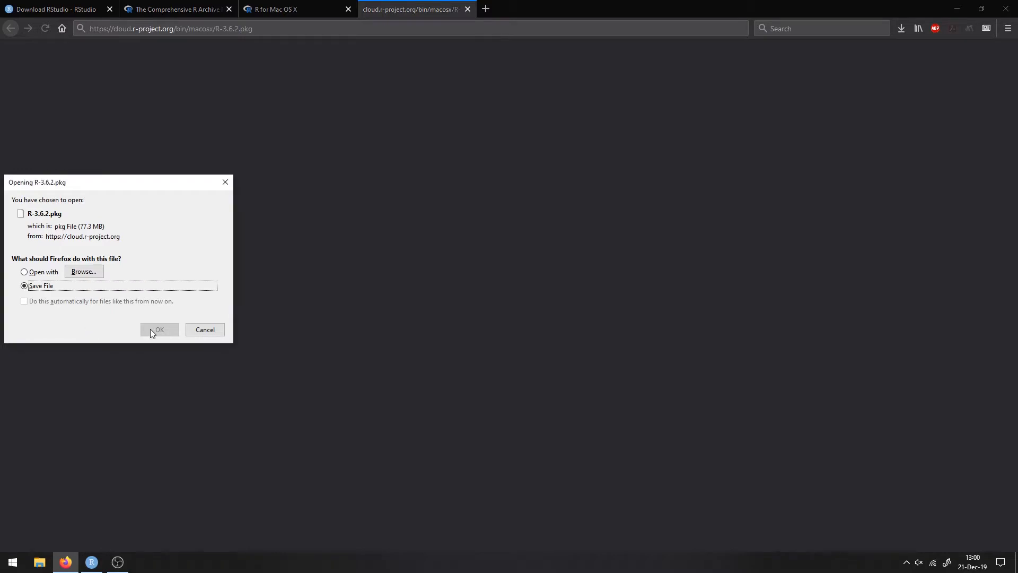
click(204, 331)
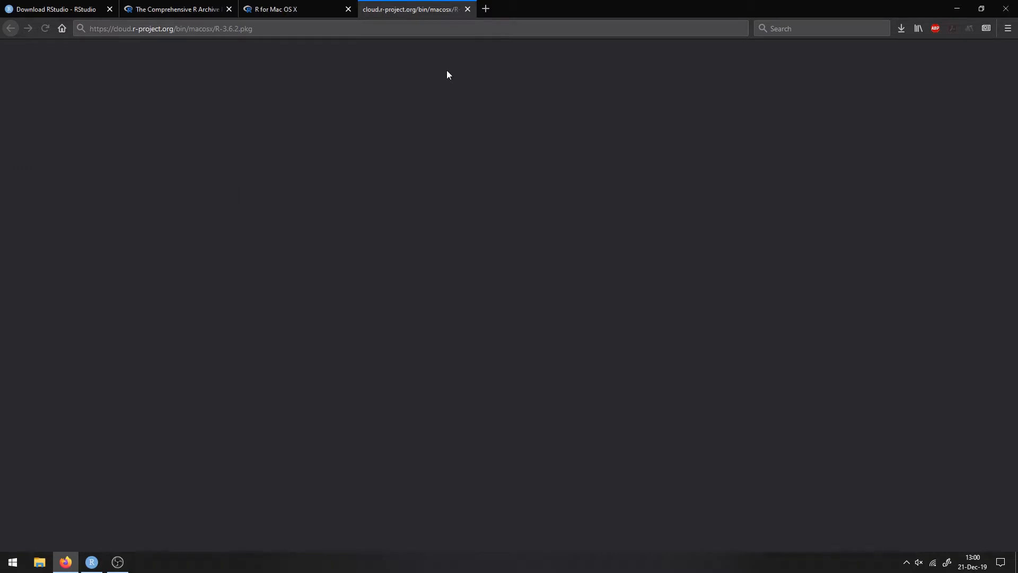
click(467, 10)
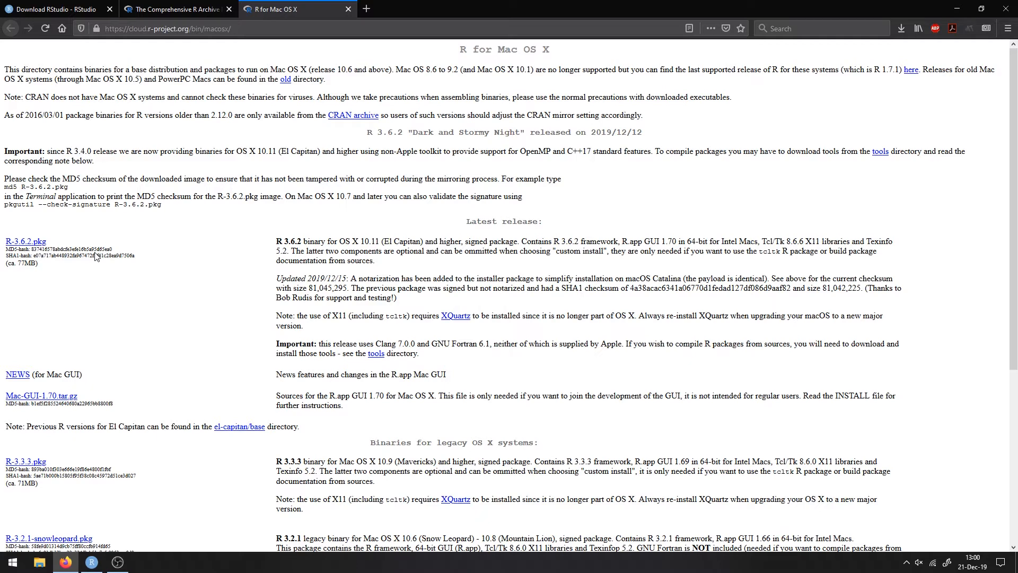
click(349, 9)
double_click(229, 137)
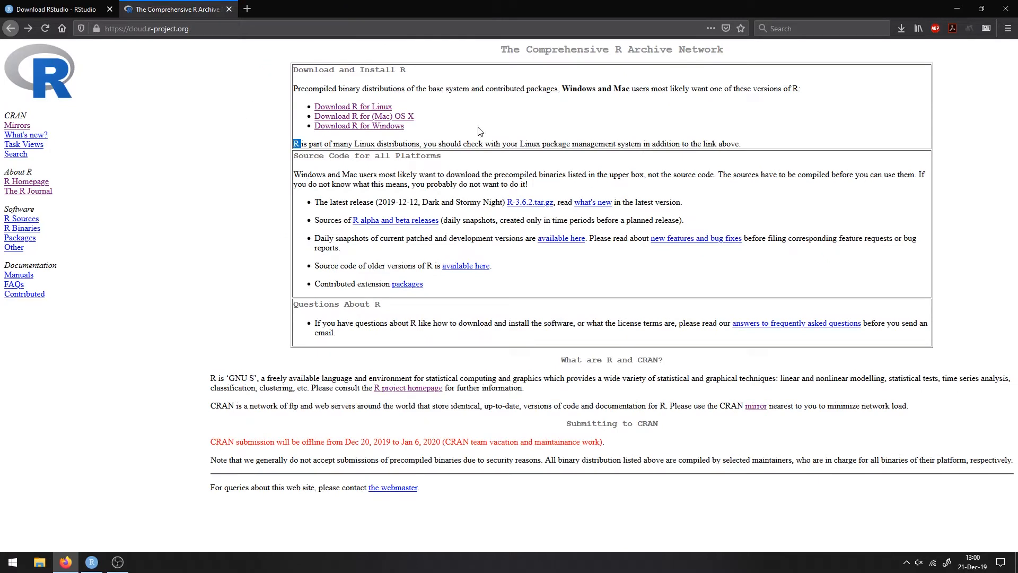
click(462, 117)
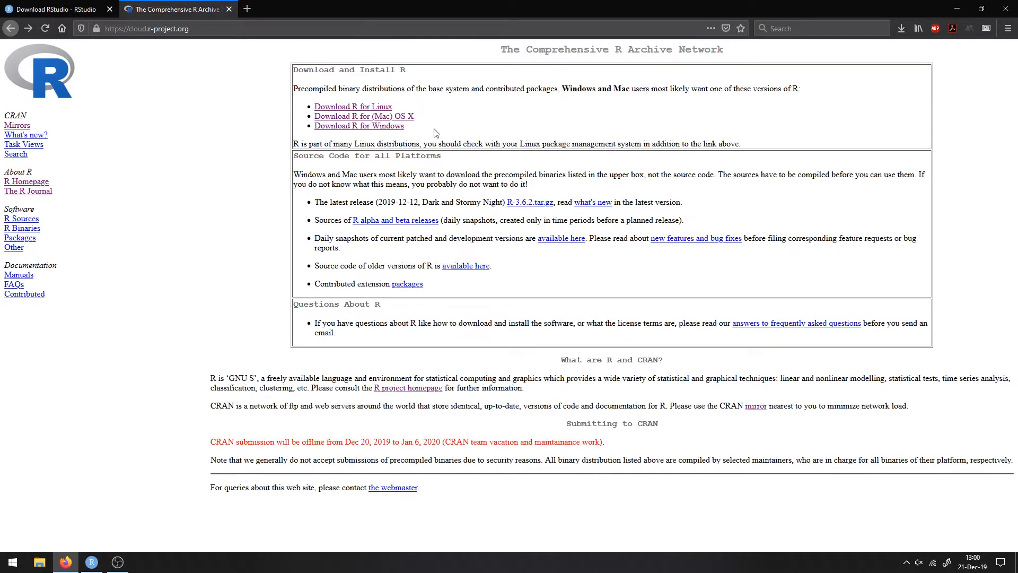
Open the base R 3.6.2 for Windows download page in a new tab and dismiss the Windows Defender notification.
middle_click(398, 128)
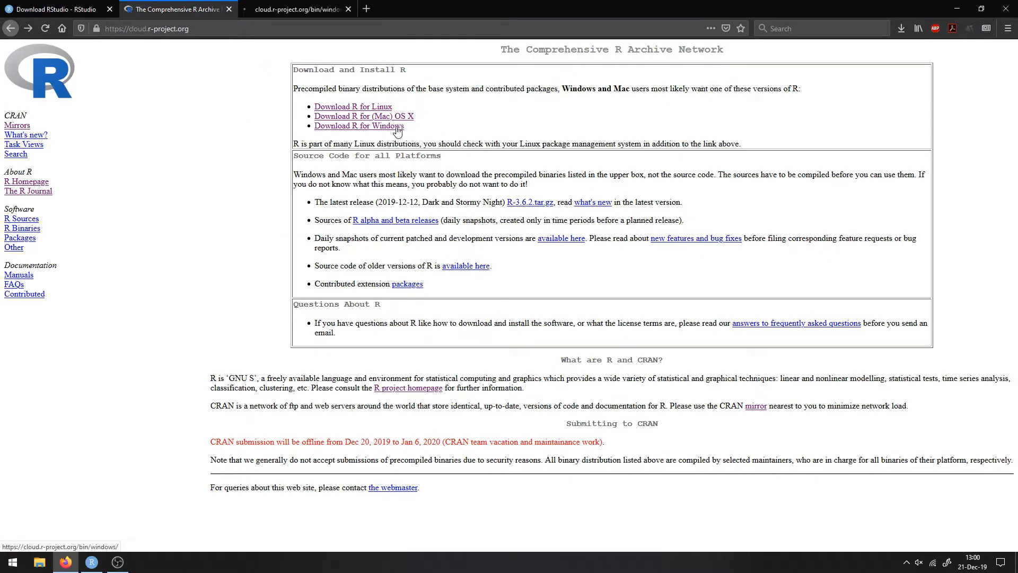
click(312, 9)
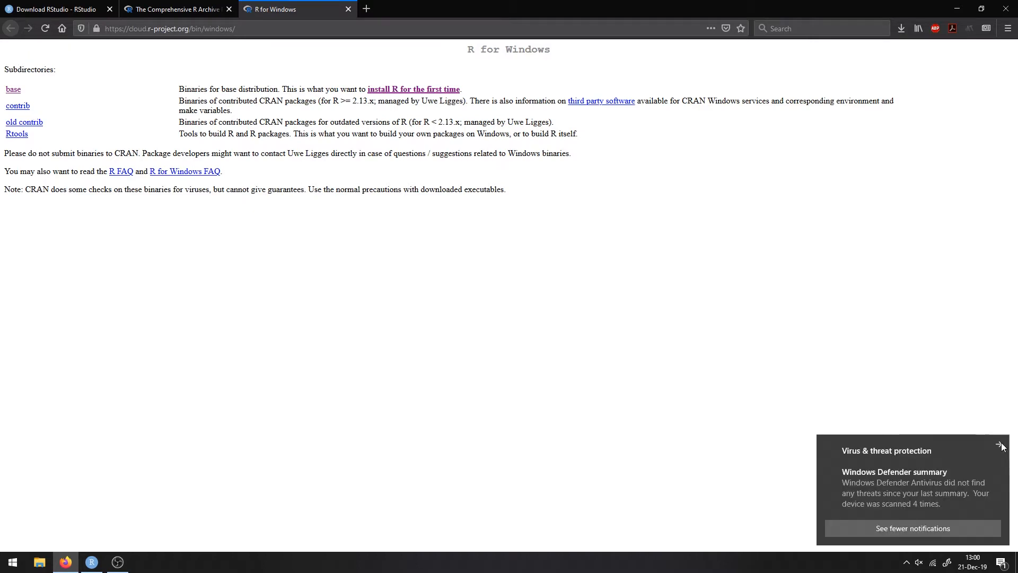
click(1000, 446)
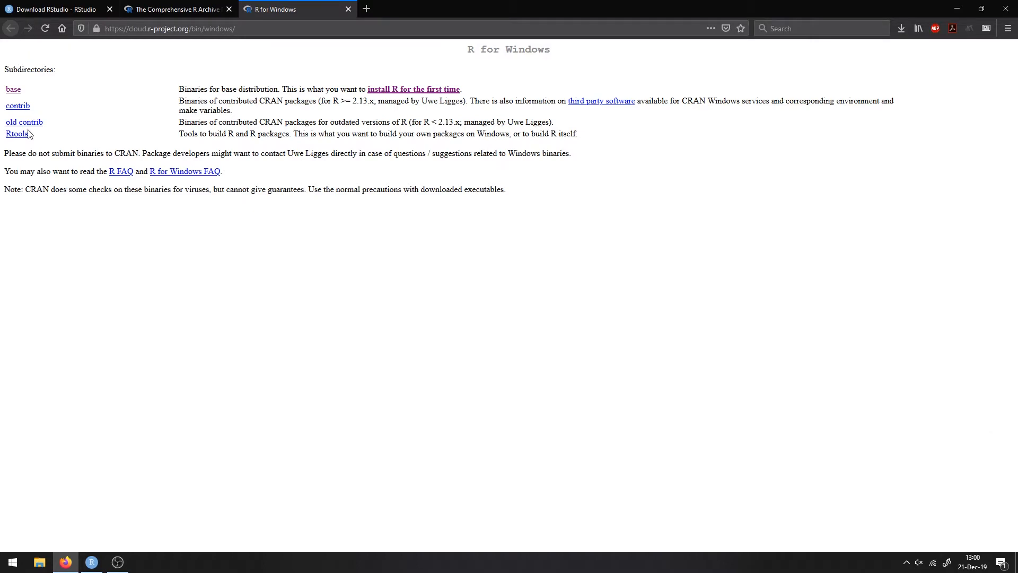
click(12, 90)
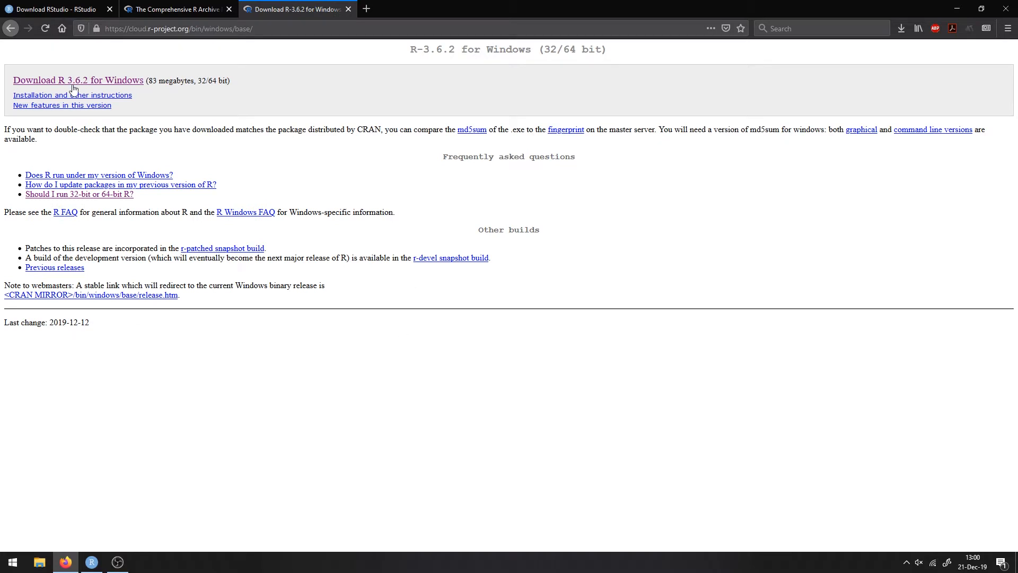
click(93, 85)
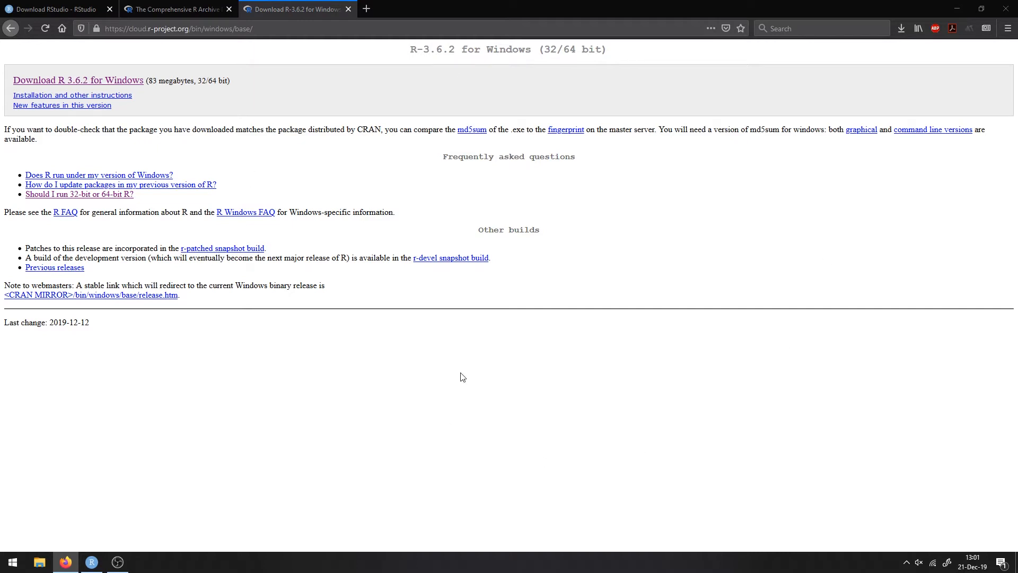
Check in this PC's system properties whether Windows is 32-bit or 64-bit, and return to the R download page.
key(super+e)
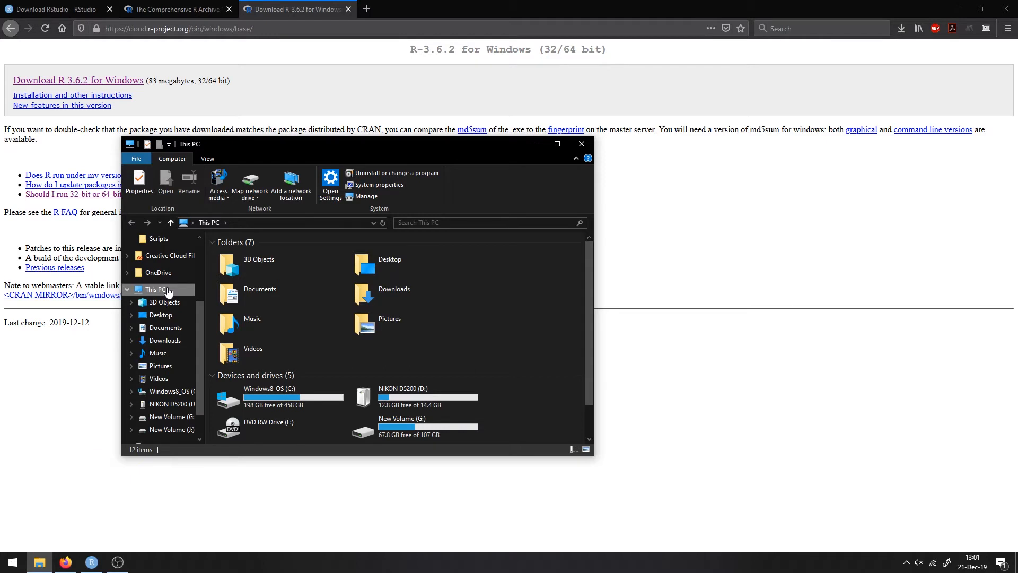
right_click(168, 292)
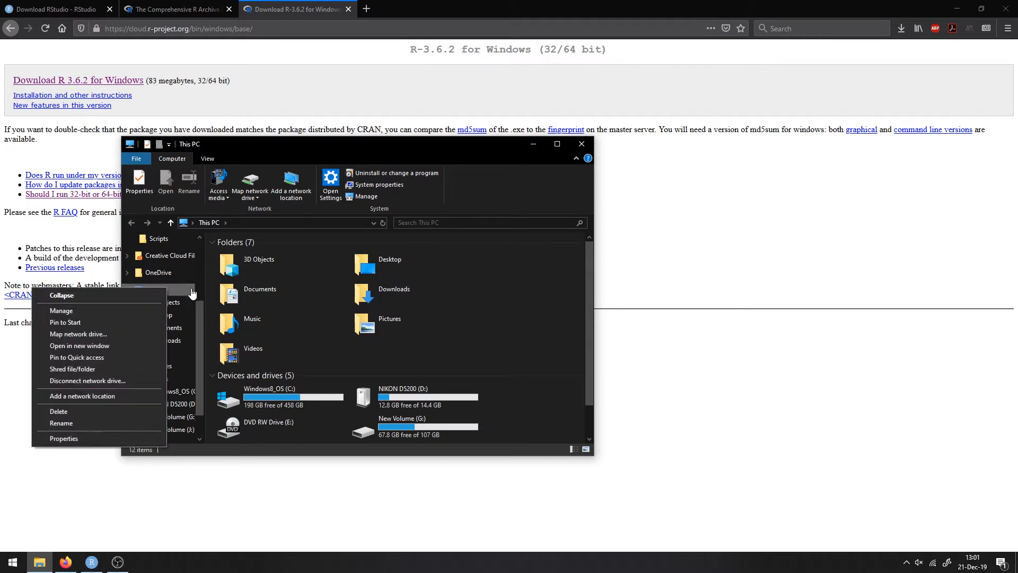
click(64, 439)
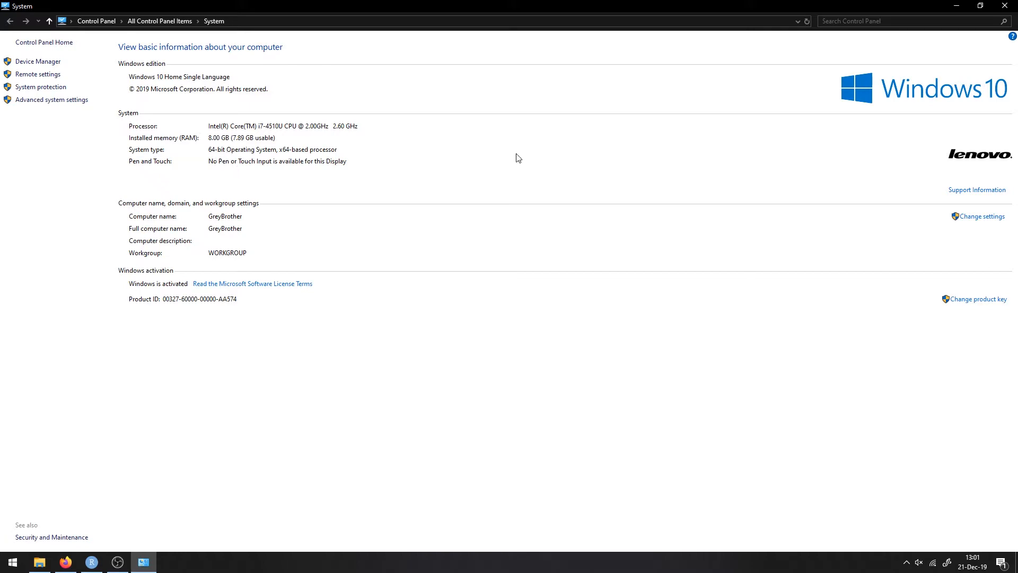
click(1004, 5)
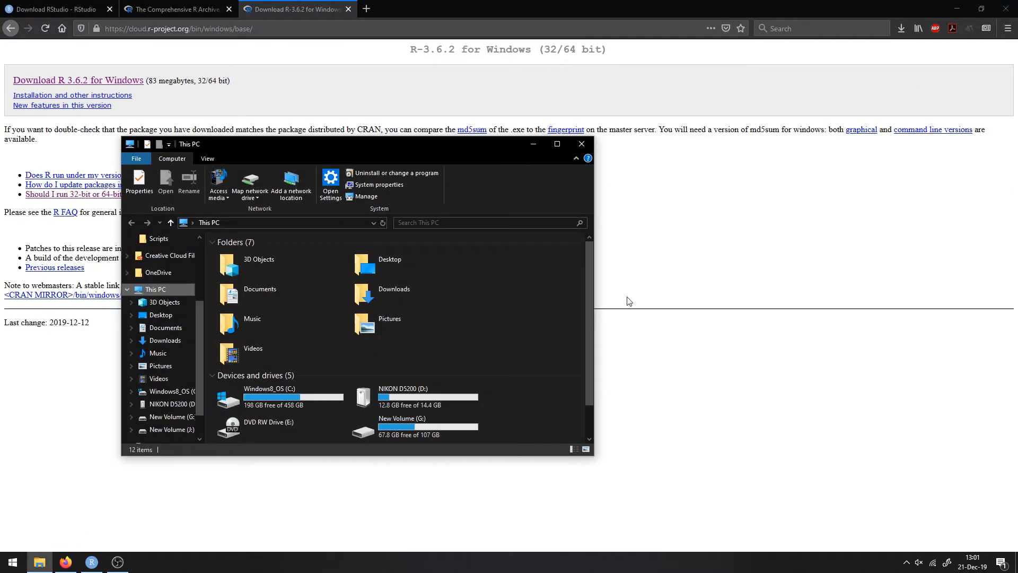
click(736, 288)
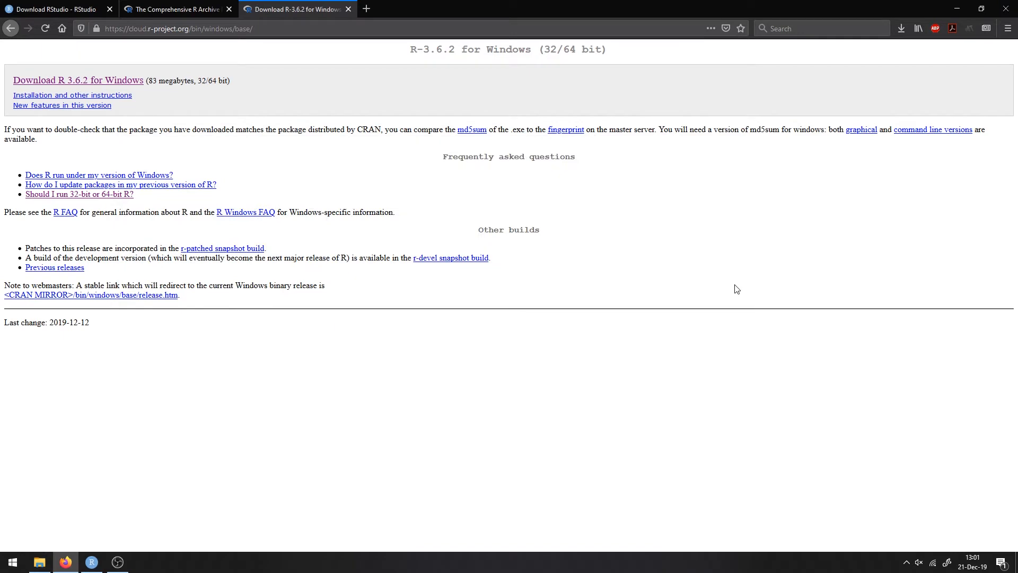
Start downloading R-3.6.2-win.exe and cancel the running download.
click(79, 84)
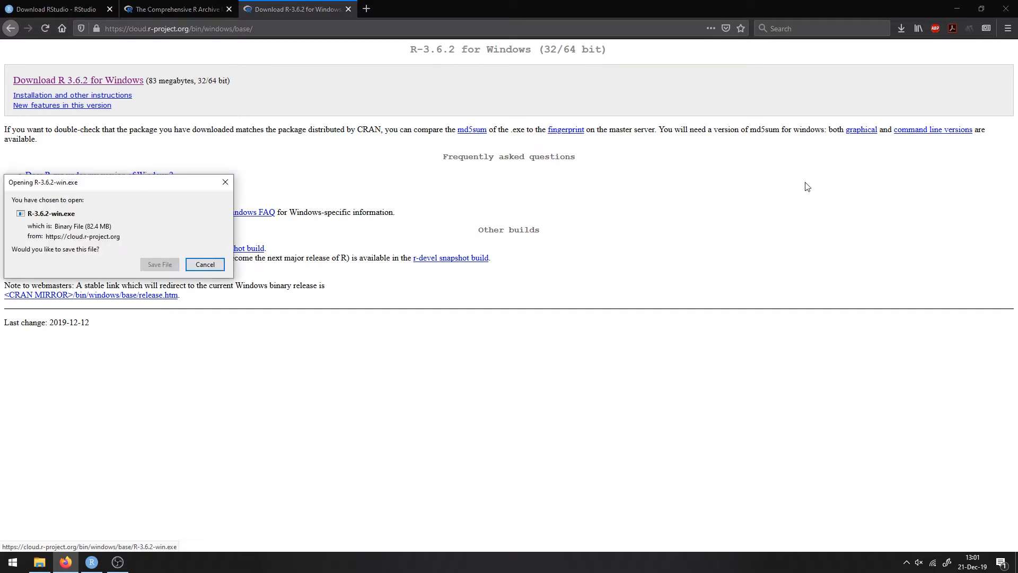
click(159, 264)
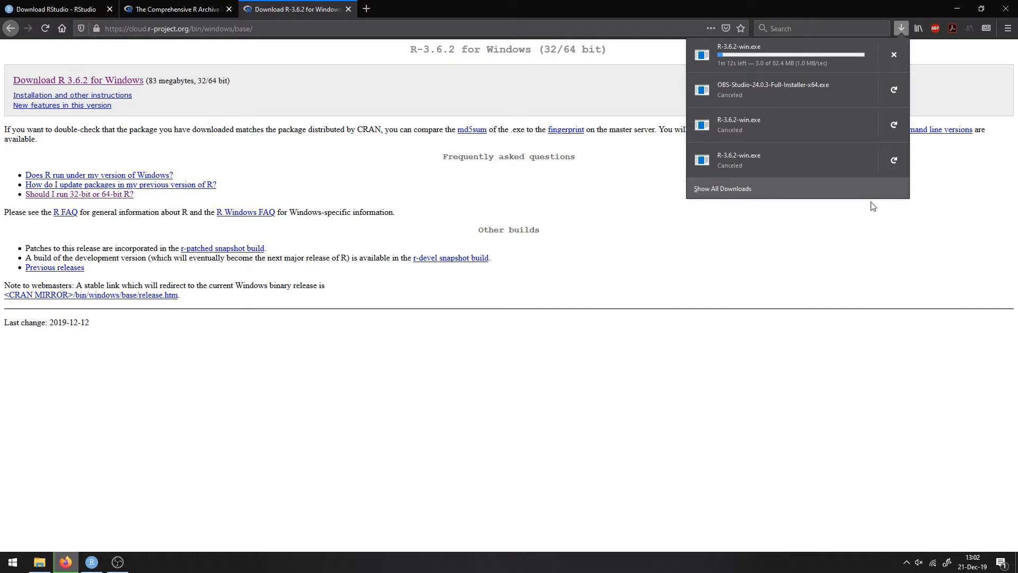
click(888, 58)
click(938, 274)
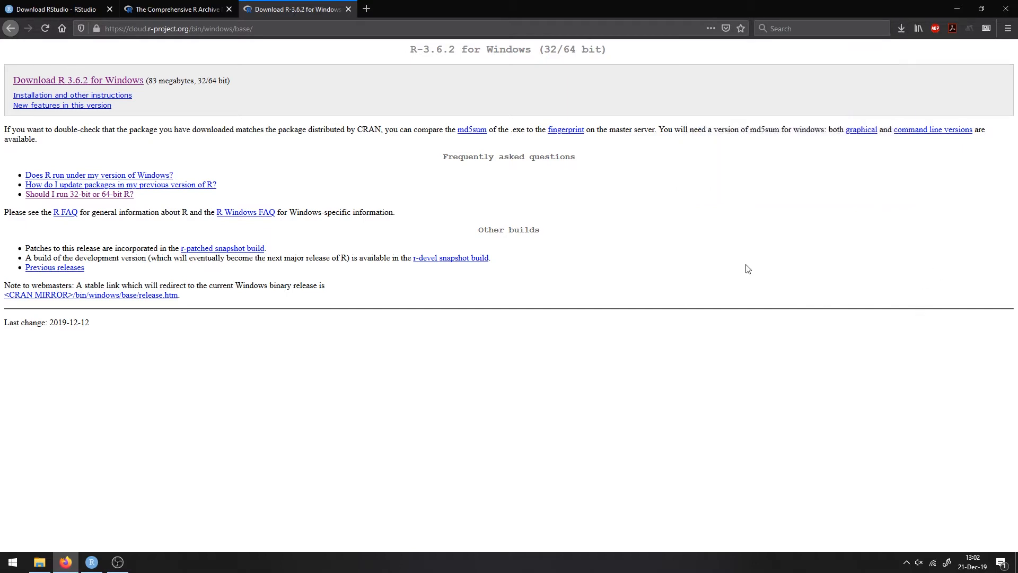
Look at the installer files on the desktop and close the R for Windows download page.
key(super+d)
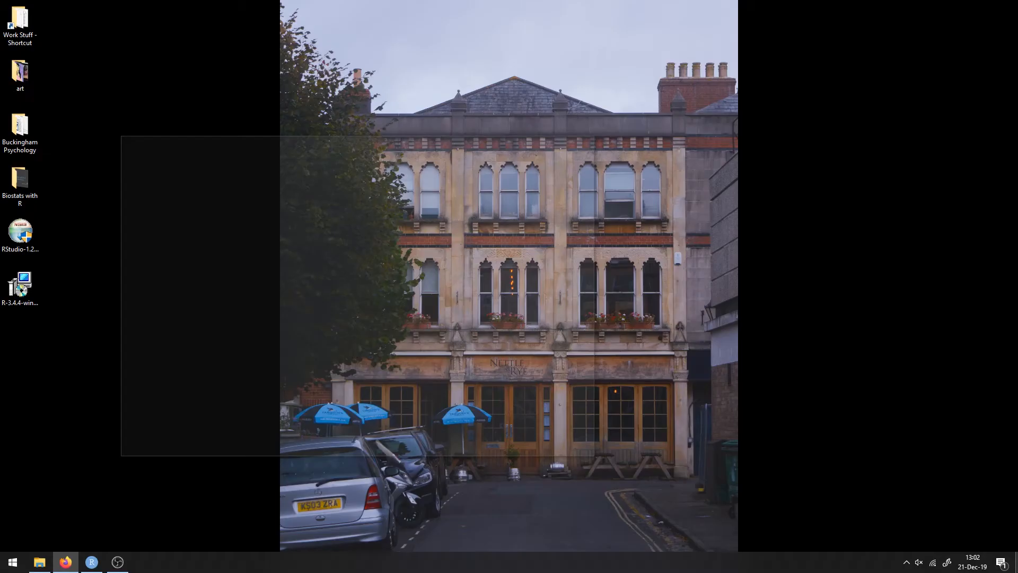
key(super+d)
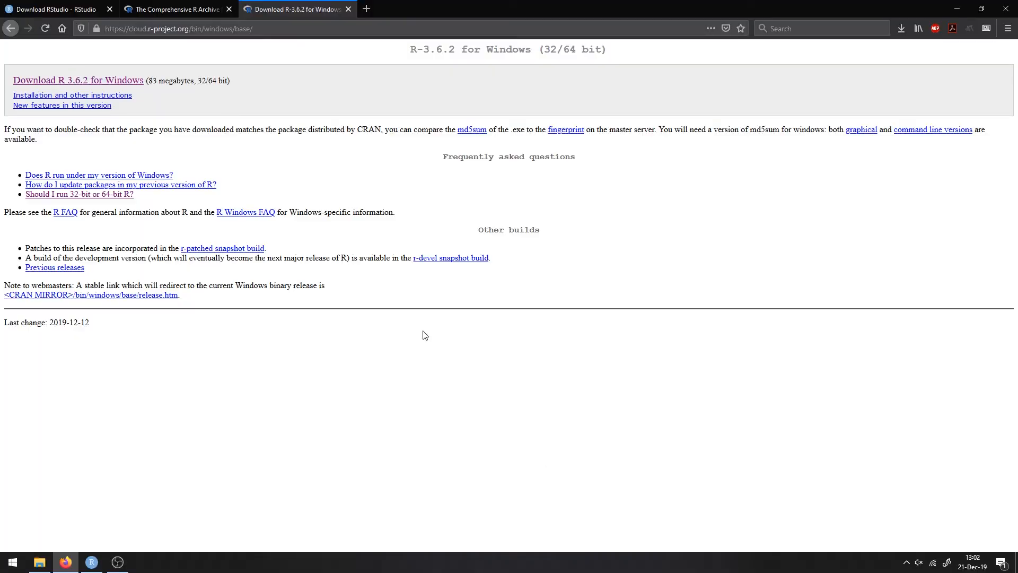
click(348, 10)
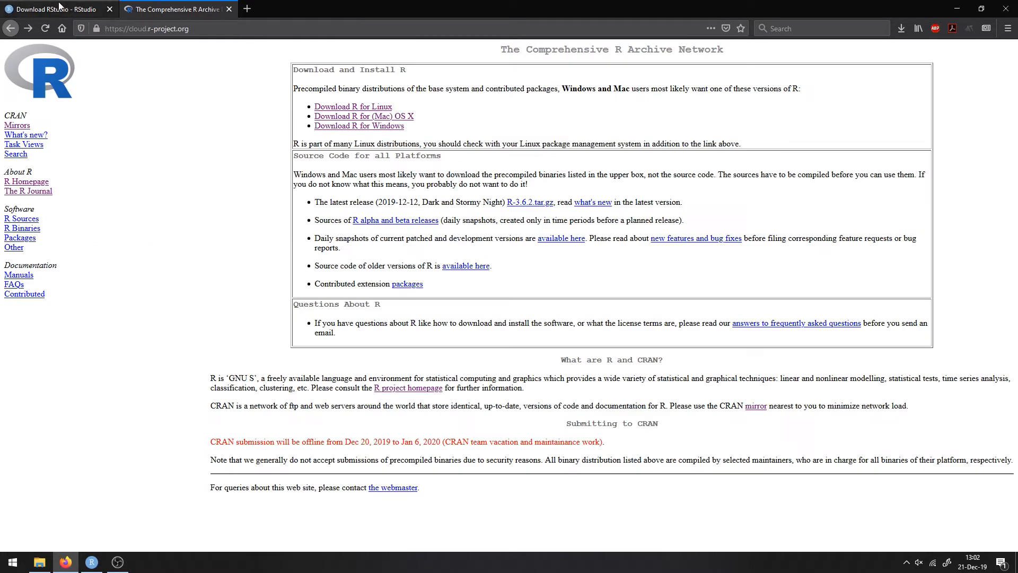
Go to the rstudio.com home page and open its RStudio download page.
click(77, 8)
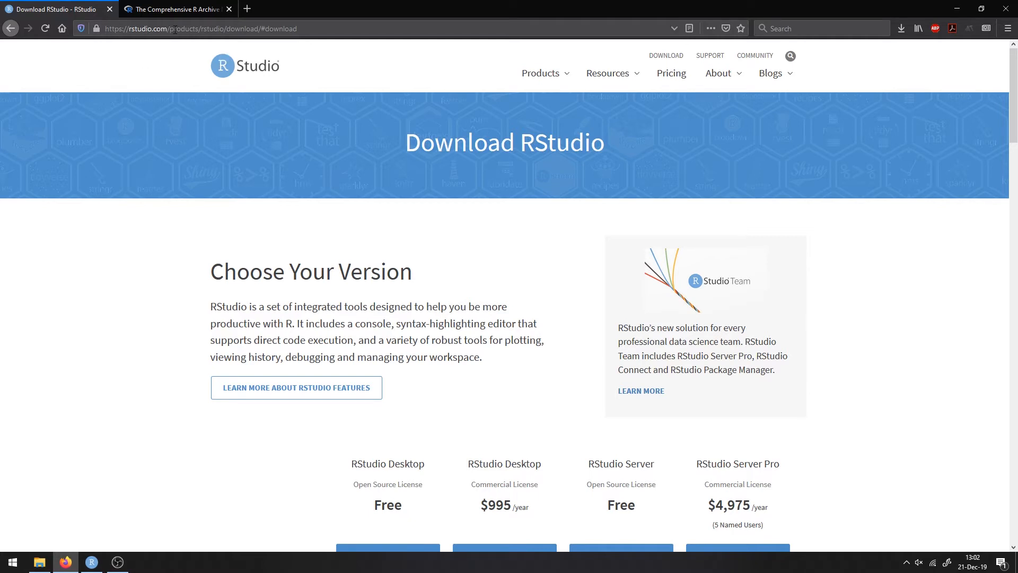
drag(168, 28, 408, 27)
key(BackSpace)
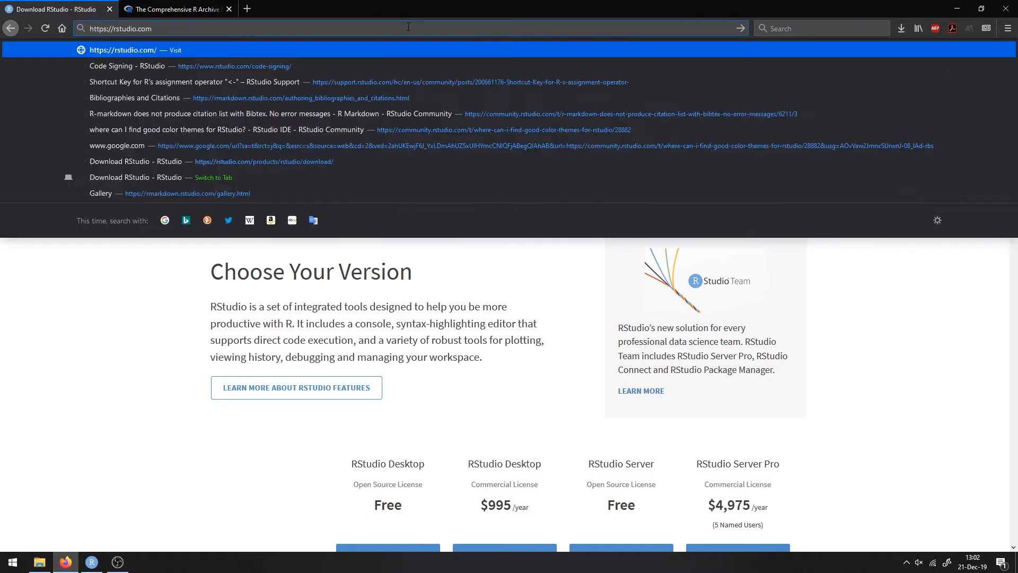
key(Return)
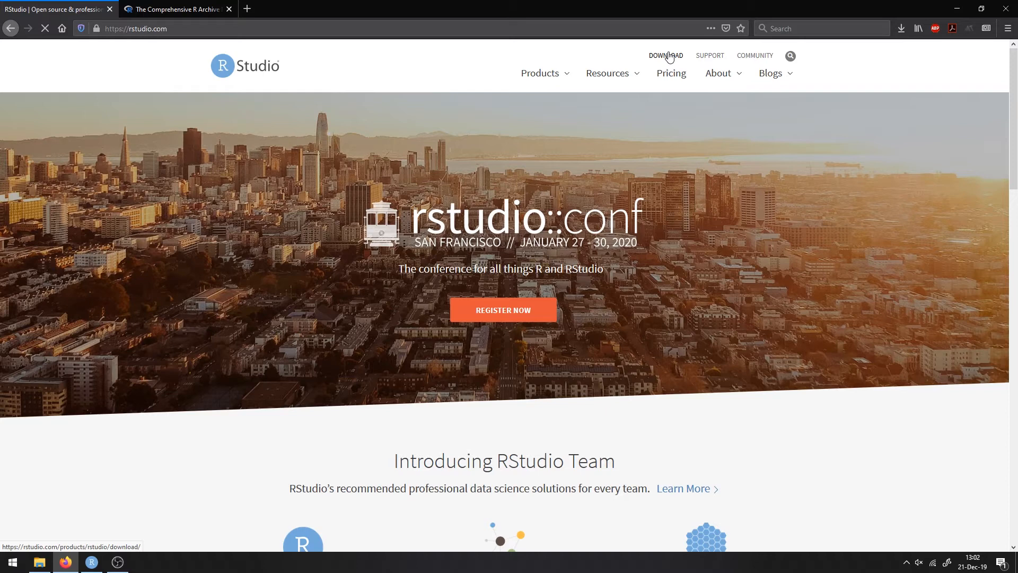
click(667, 56)
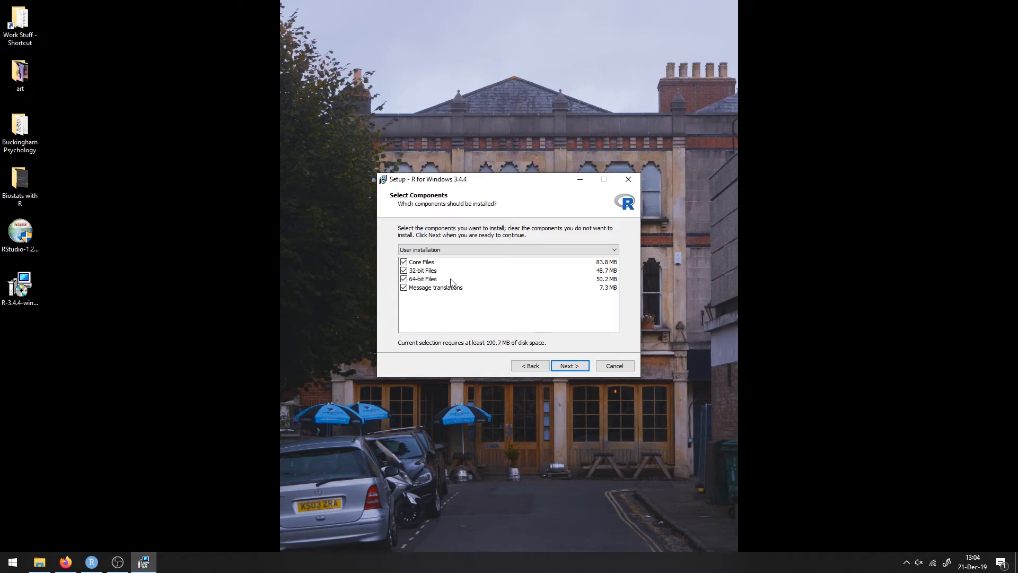
Start installing R for Windows 3.4.4 without the 32-bit files, accepting the default startup options, Start Menu folder R and default additional tasks.
click(404, 271)
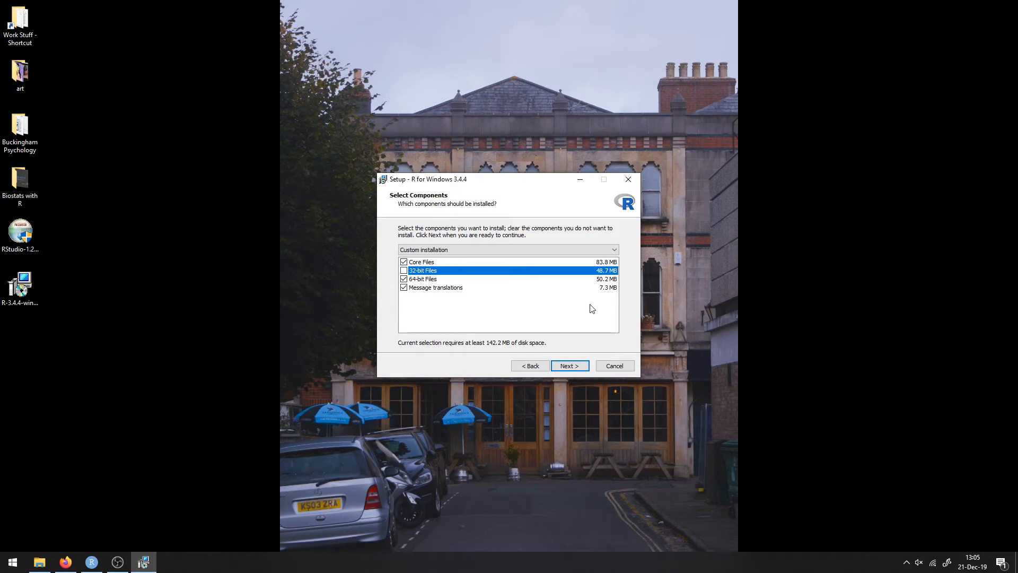
click(584, 370)
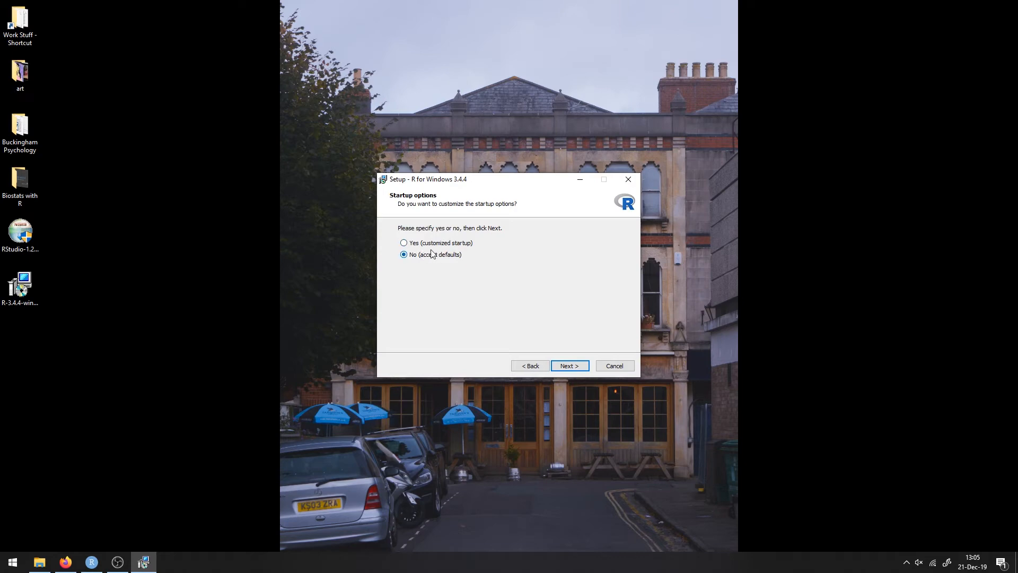
click(570, 366)
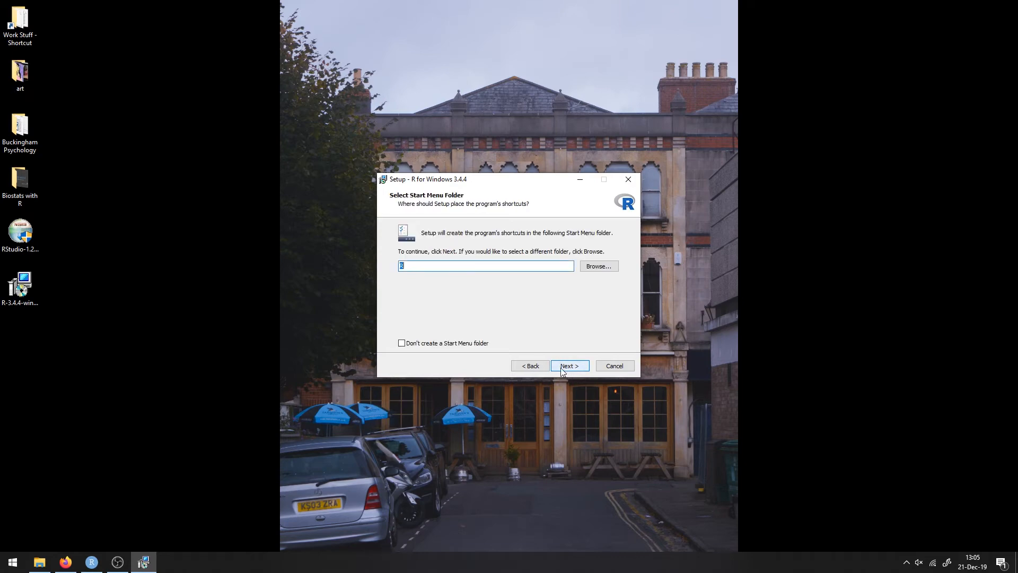
click(471, 267)
click(582, 366)
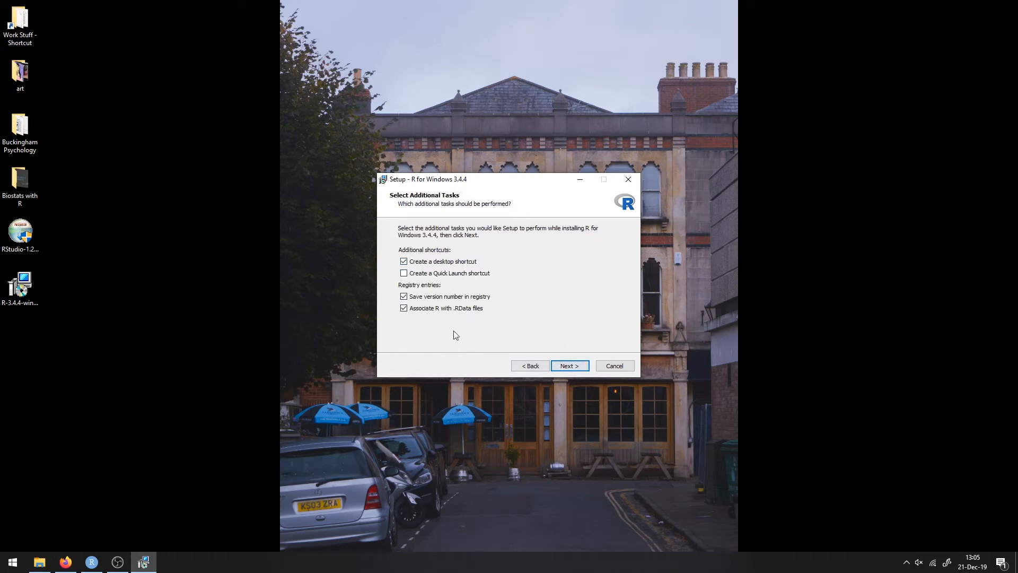
click(568, 367)
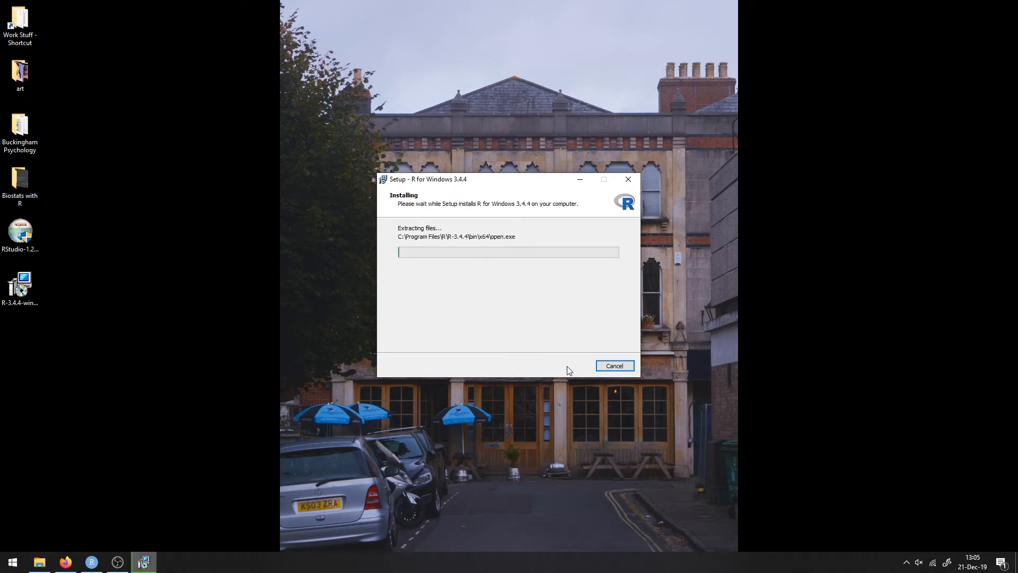
Abort the running R for Windows 3.4.4 installation.
click(614, 369)
click(538, 333)
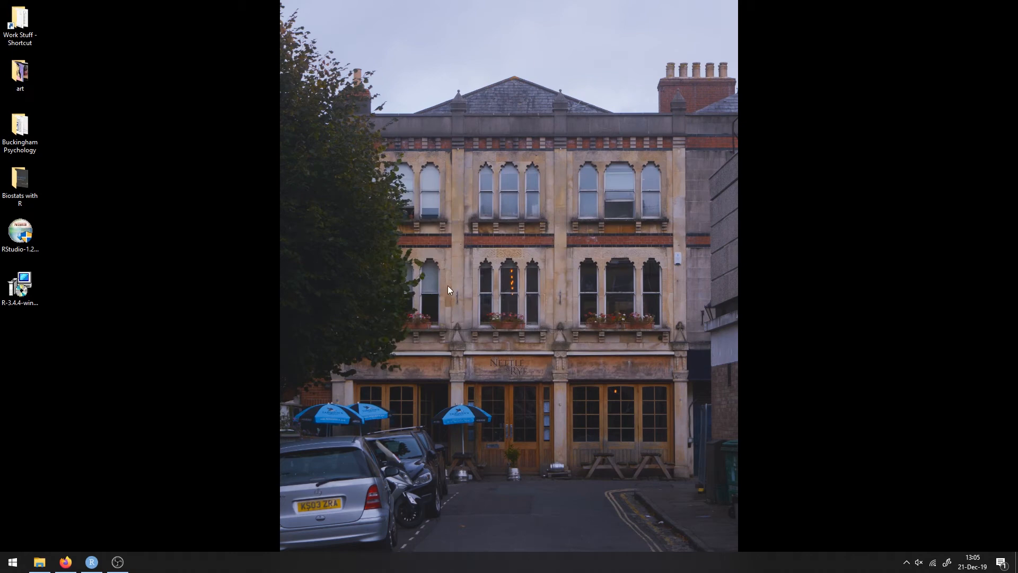
Search the installed apps for "r x64" and open R x64 3.6.1.
click(19, 286)
click(12, 564)
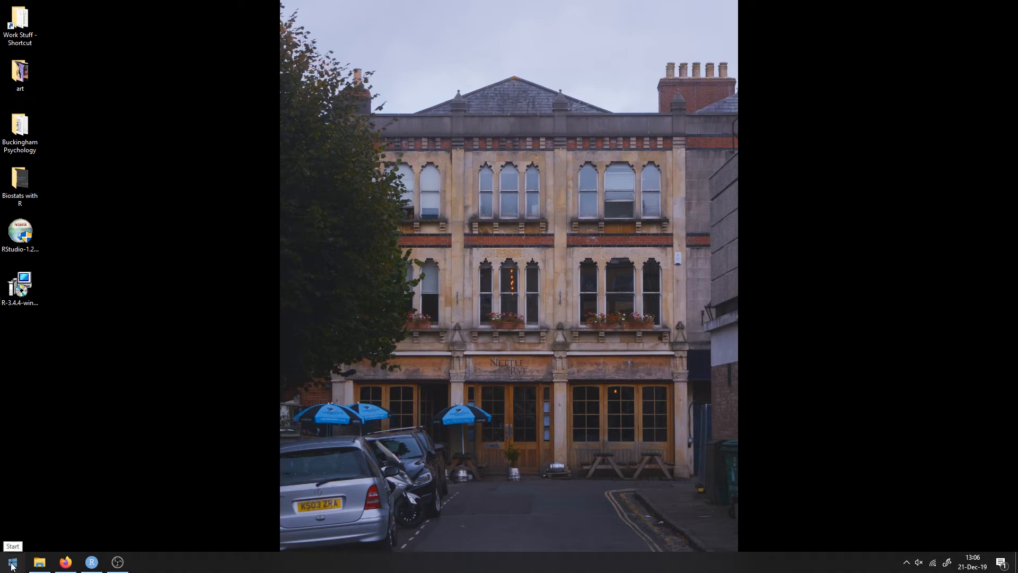
text(r)
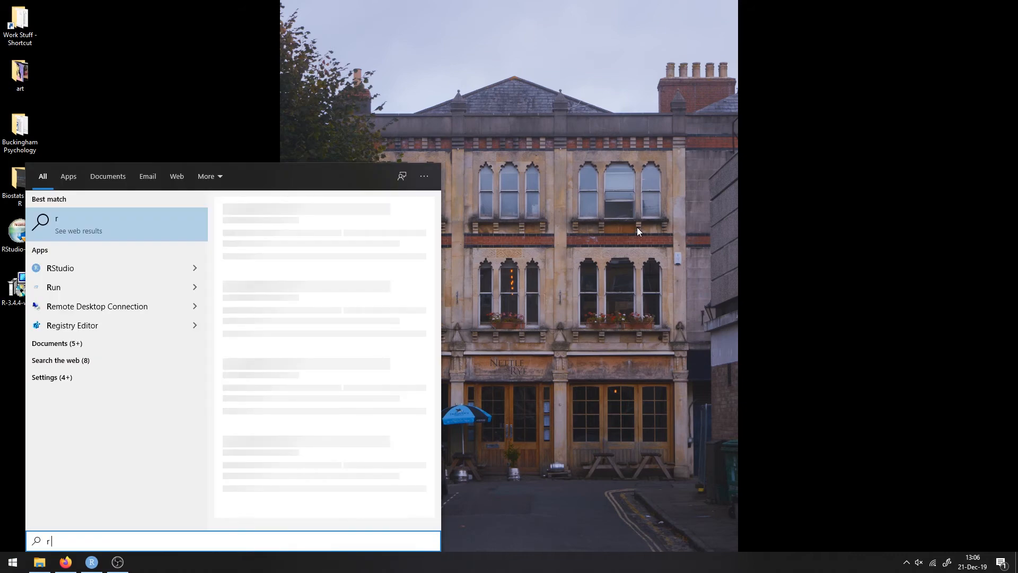
text( x64)
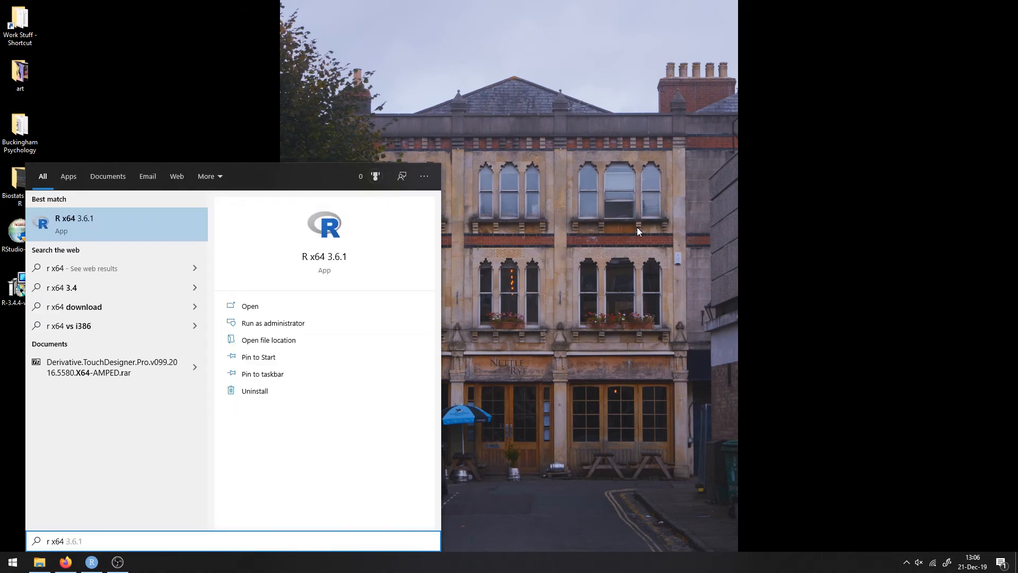
click(88, 224)
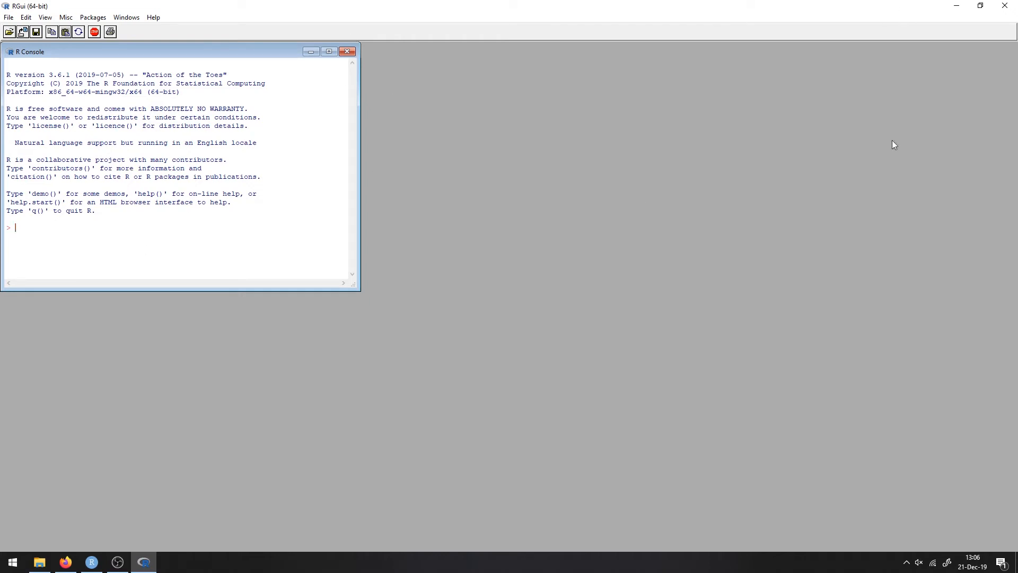
Quit the R session with q() without saving the workspace image.
text(q())
key(Return)
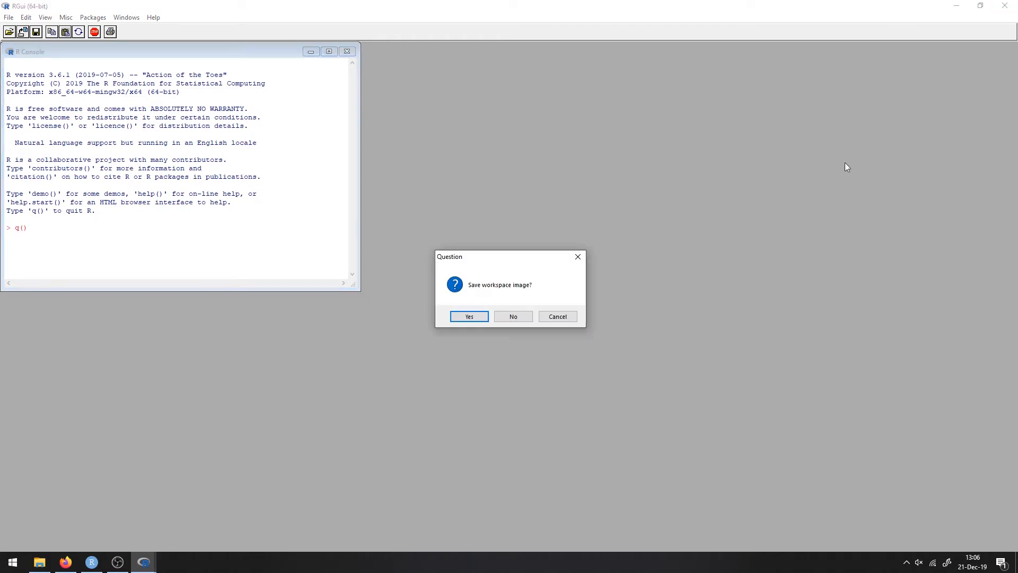
click(520, 317)
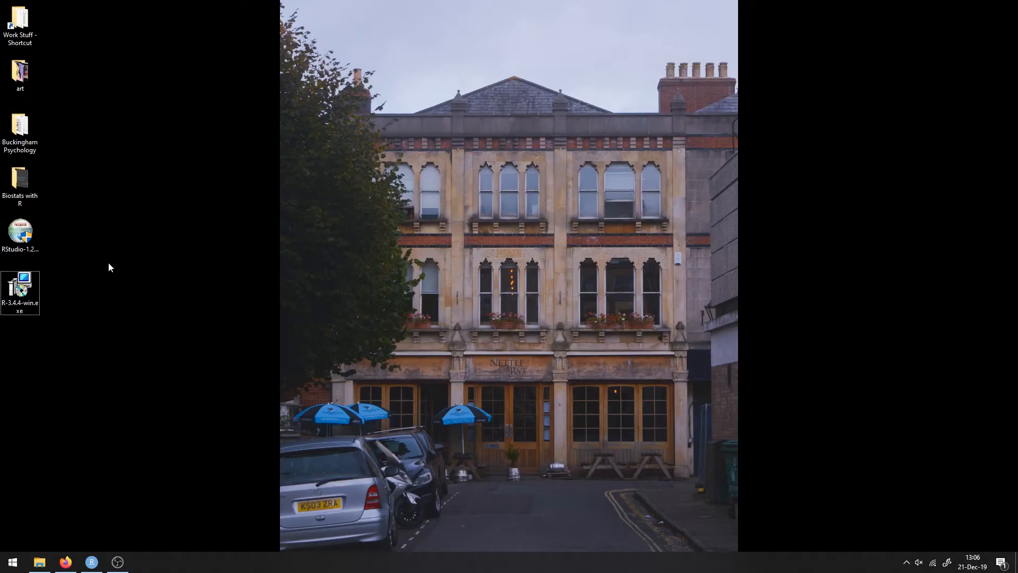
Start the RStudio installer with permission to make changes, close the running RStudio session and dismiss the setup warning.
key(Up)
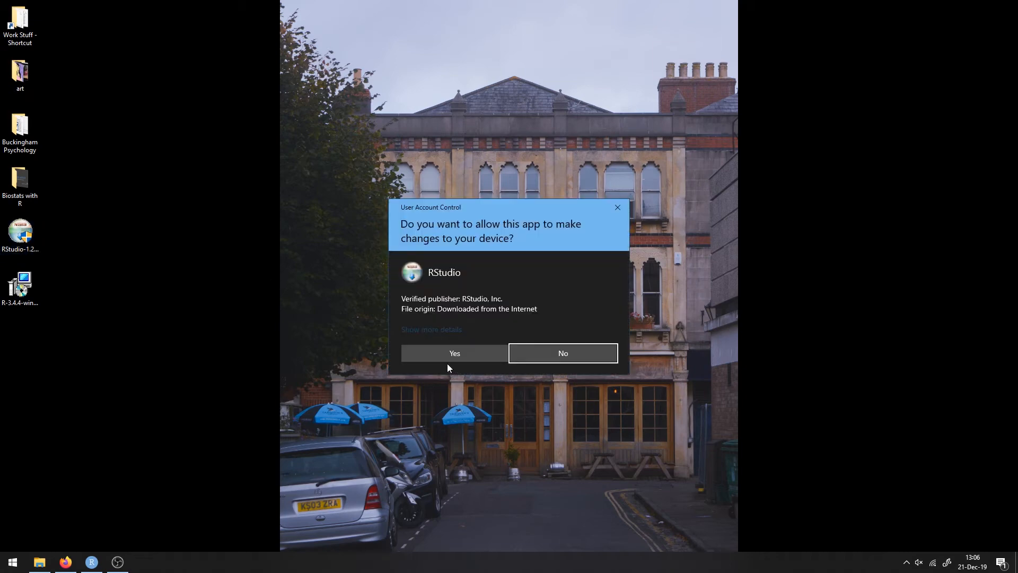
click(447, 356)
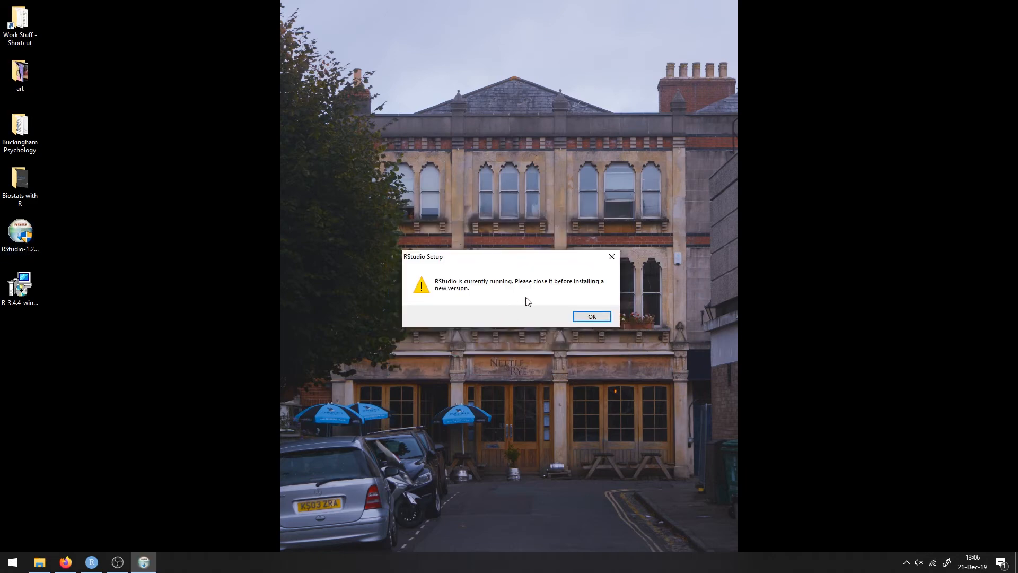
mouse_move(91, 562)
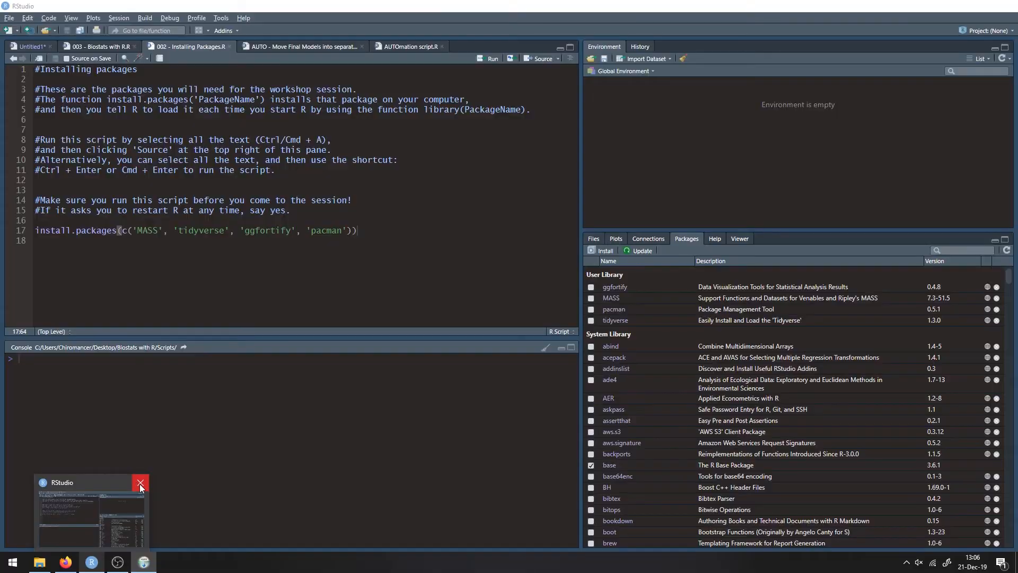
click(141, 486)
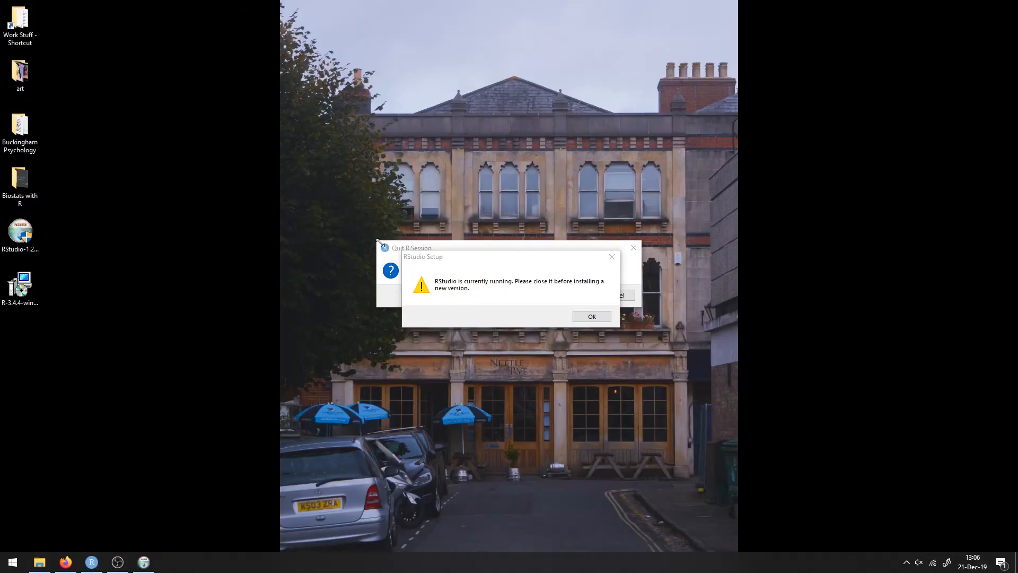
click(379, 244)
click(578, 295)
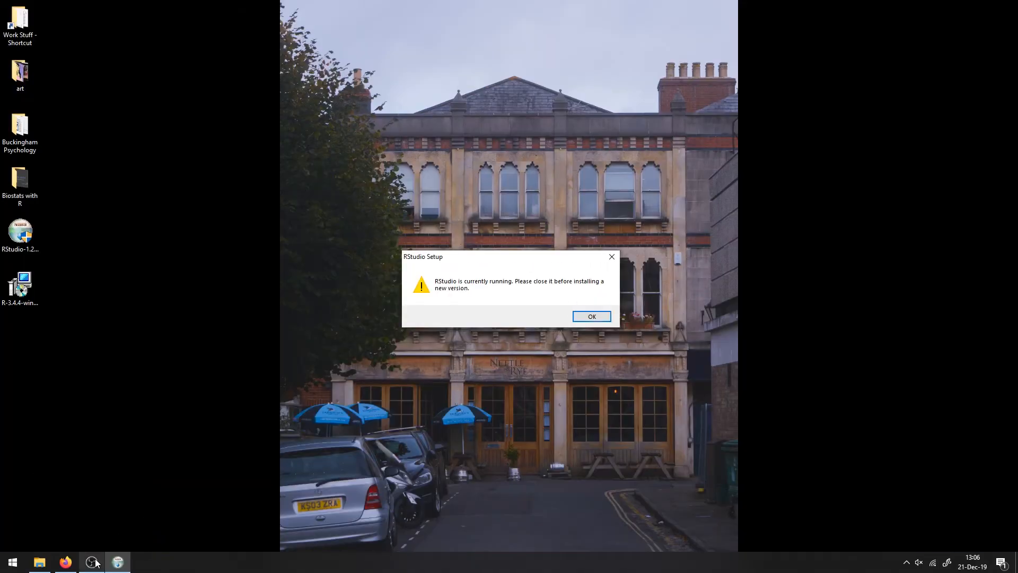
click(592, 316)
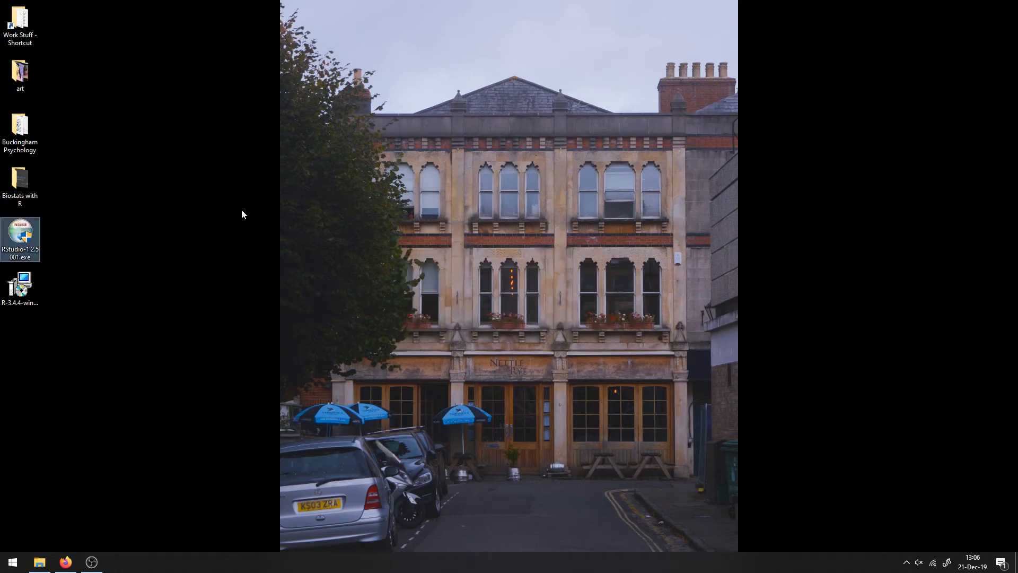
Install RStudio from RStudio-1.2.5001.exe into C:\Program Files\RStudio with the default options and finish the setup.
double_click(16, 235)
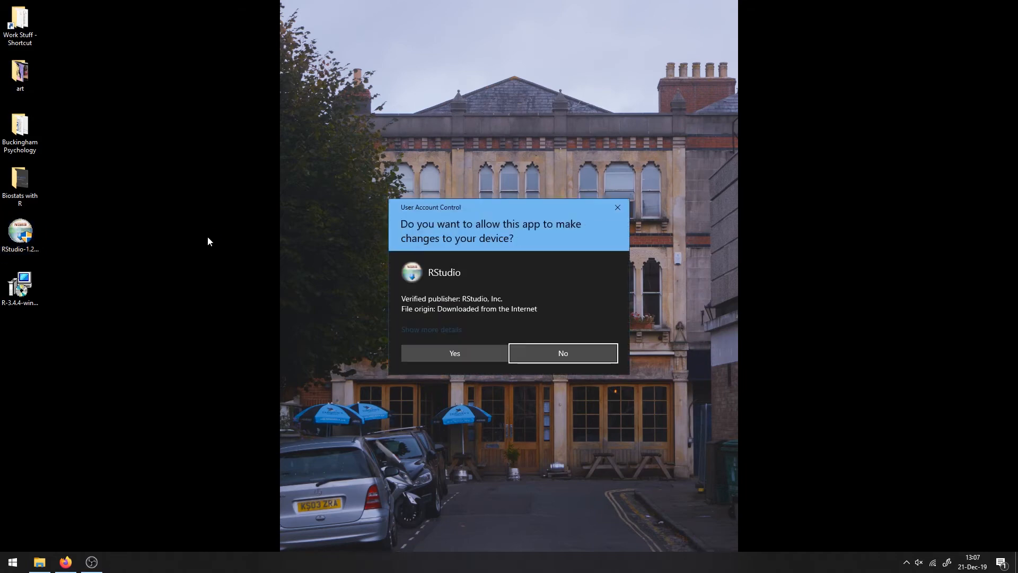
click(454, 351)
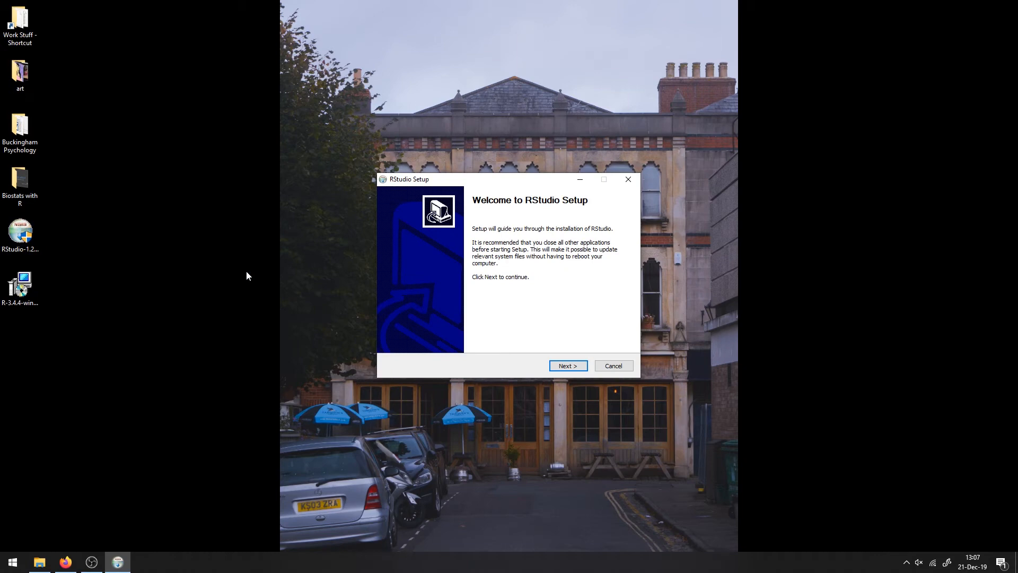
click(569, 366)
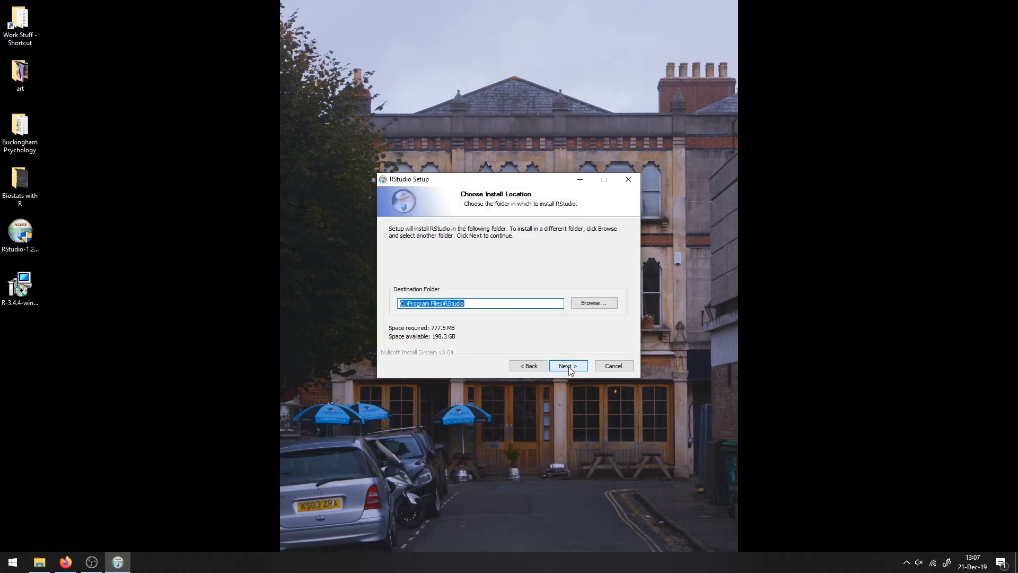
click(568, 366)
click(568, 365)
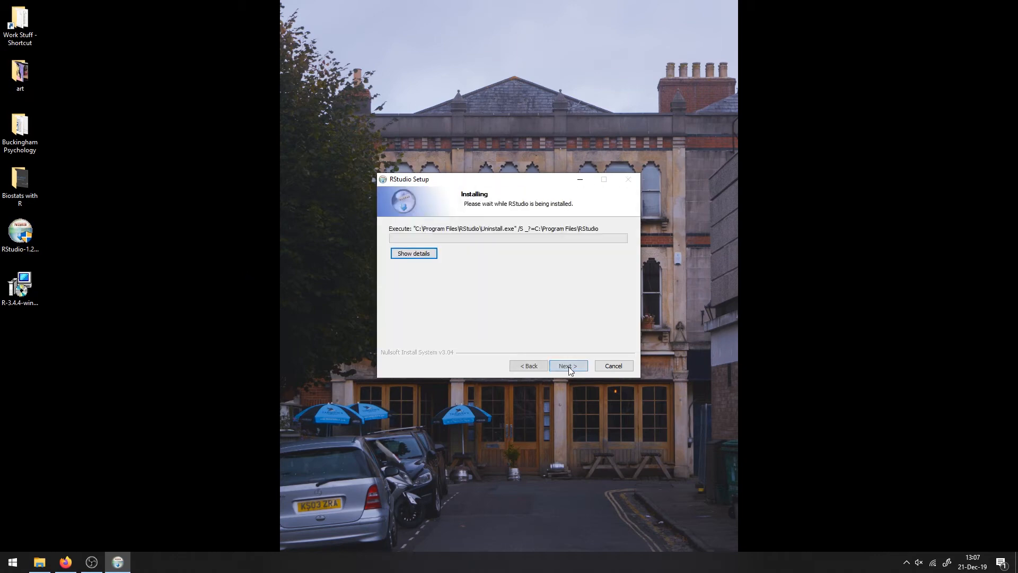
click(418, 254)
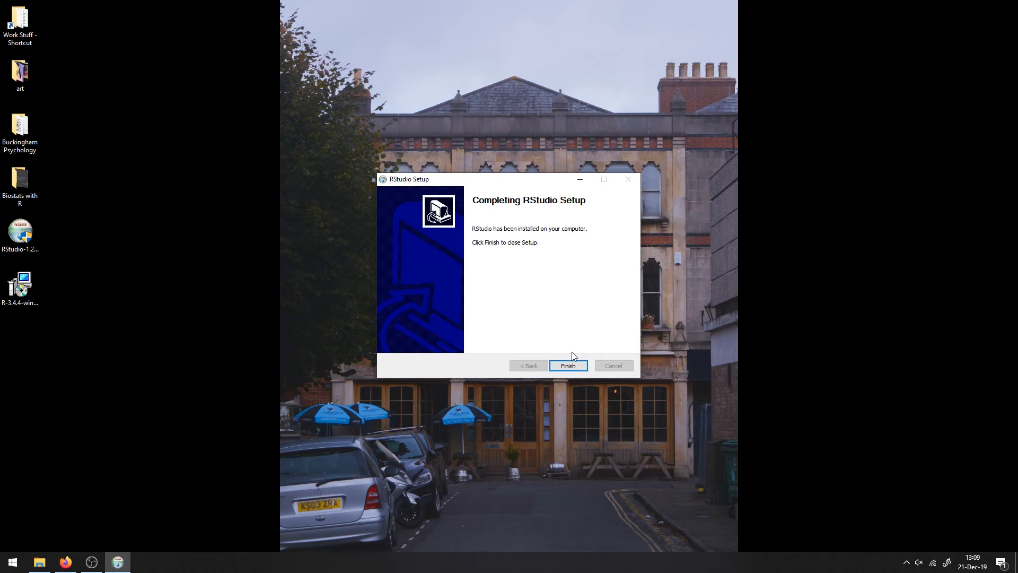
click(568, 365)
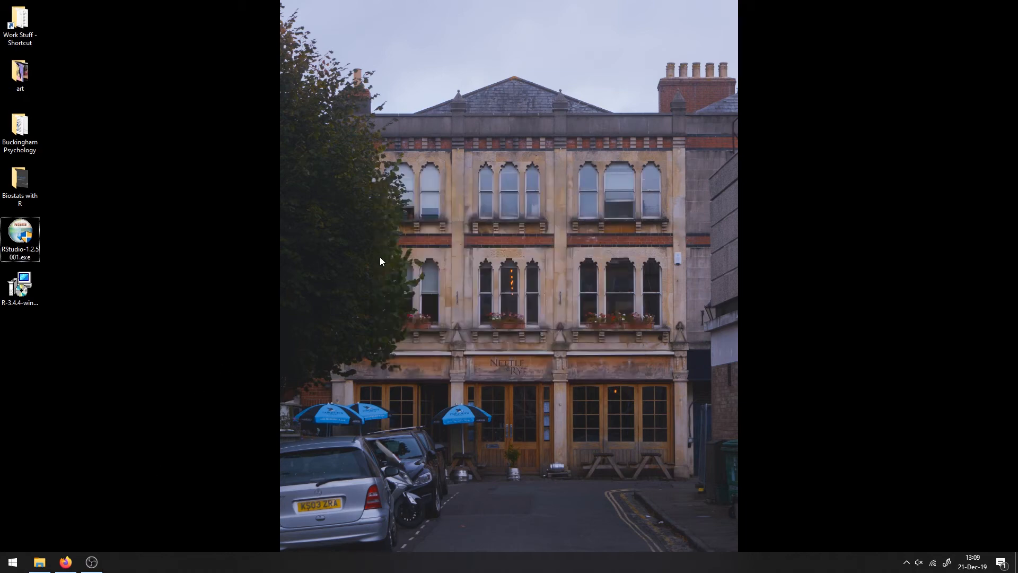
Search the installed apps for "rstu" and open RStudio.
key(super)
text(rst)
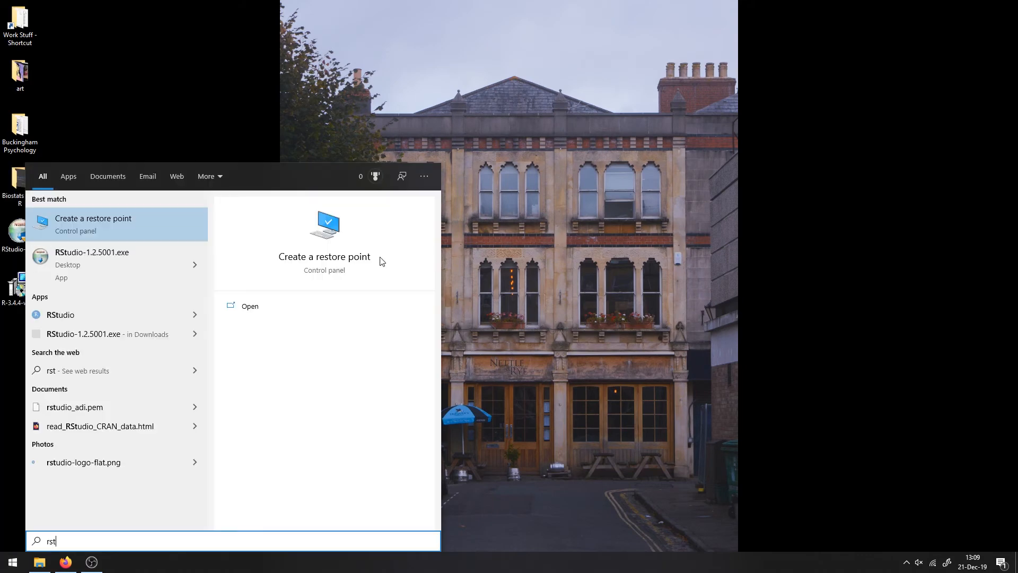
text(u)
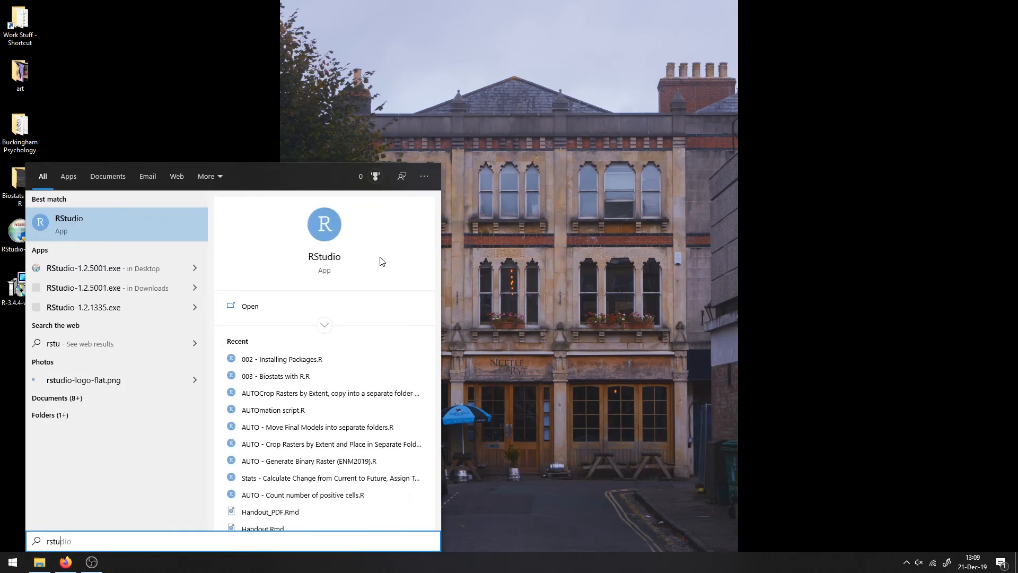
click(87, 237)
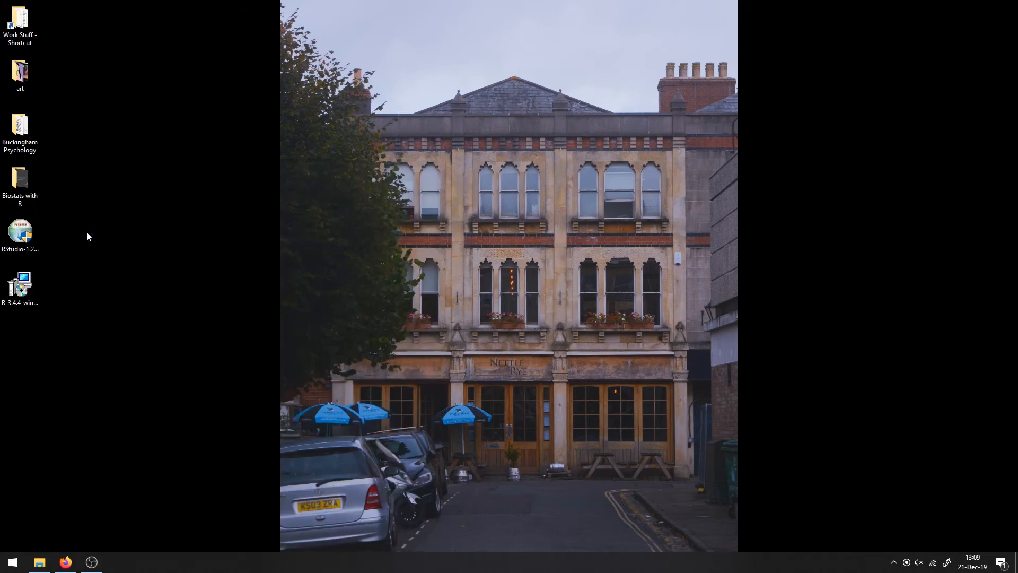
click(461, 354)
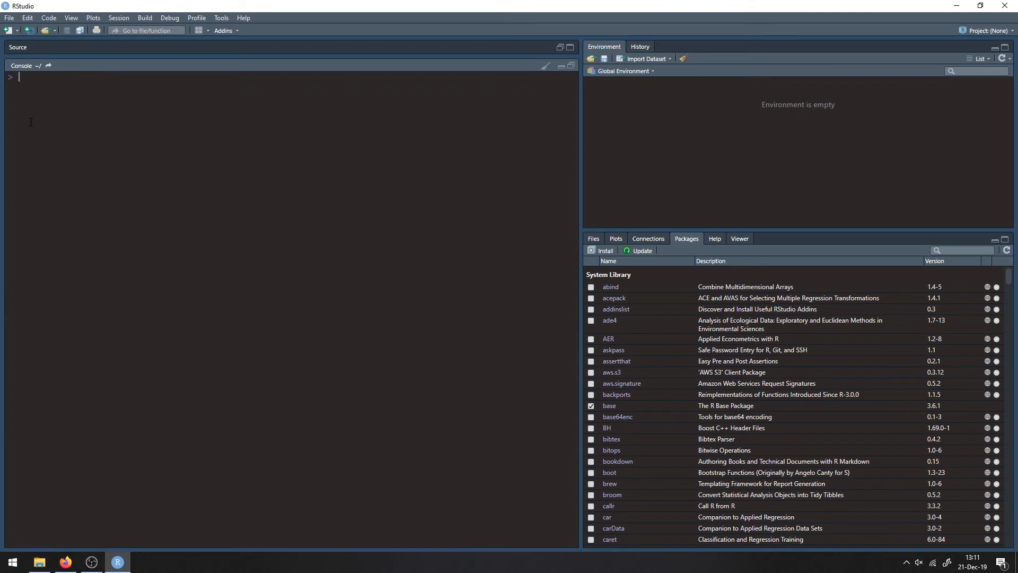
Begin an install.packages() call in the console with a c() vector whose first package is 'MASS'.
text(vvnonsnecpwnckwne)
key(Escape)
text(install.packages()
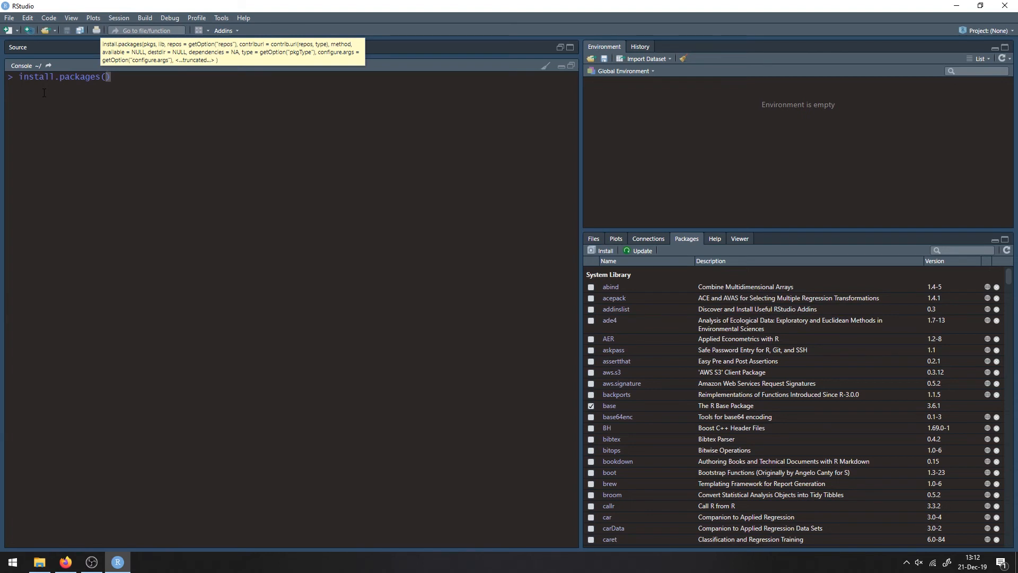
text(c()
text('MASS',)
Highlight the c() vector inside the unfinished install.packages() call and return the cursor to after 'MASS',.
key(Right)
key(shift+Left)
key(shift+Left)
key(shift+Left)
key(shift+Left)
key(shift+Left)
key(shift+Left)
key(shift+Left)
key(shift+Left)
key(shift+Left)
key(shift+Left)
key(shift+Left)
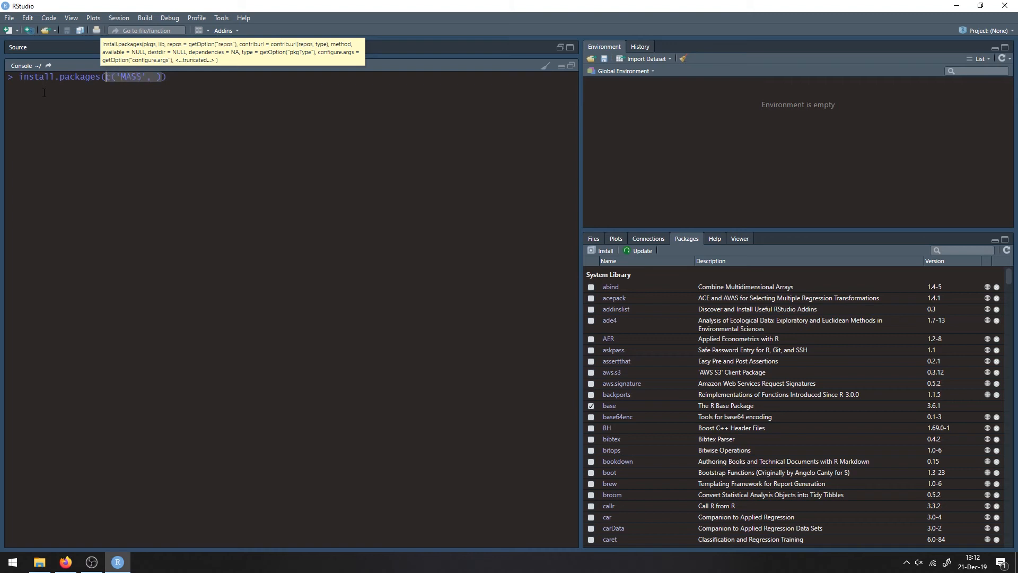
key(shift+Right)
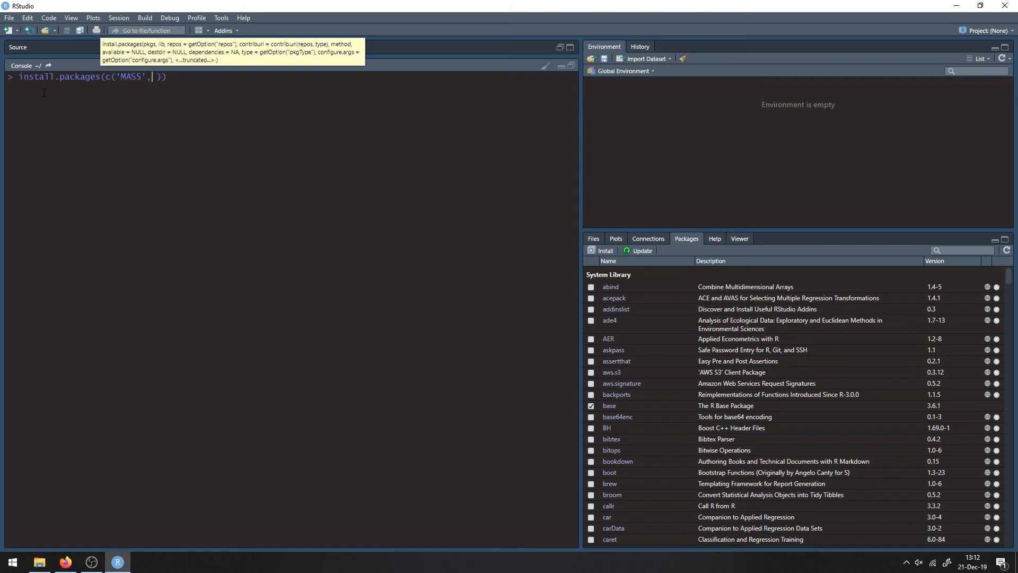
Add 'ggfortify', 'tidyverse' and 'pacman' to the package vector and run the install.packages() command.
text('ggfortify', 'tidyverse',)
text('pacman)
text(')))
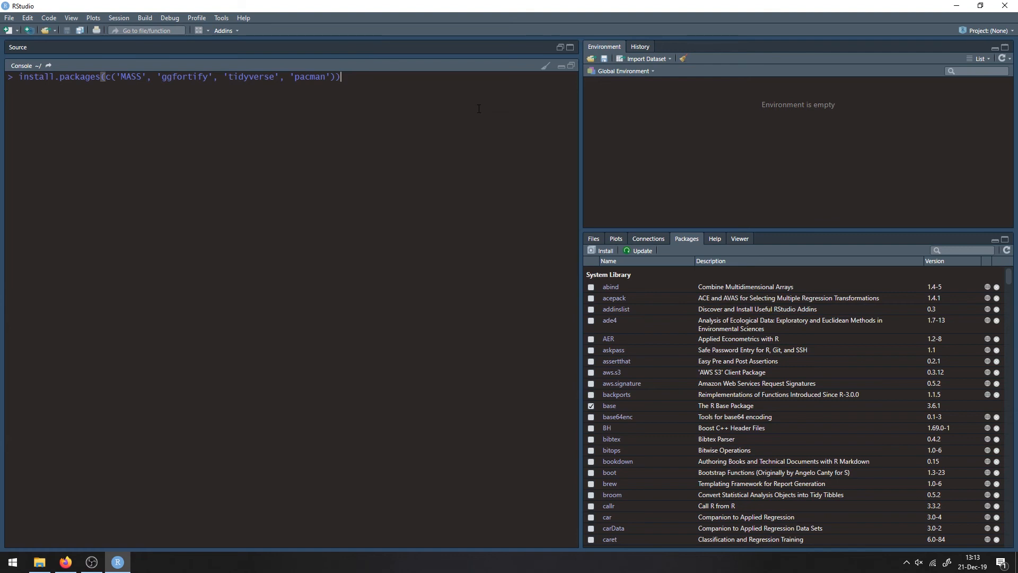
key(Return)
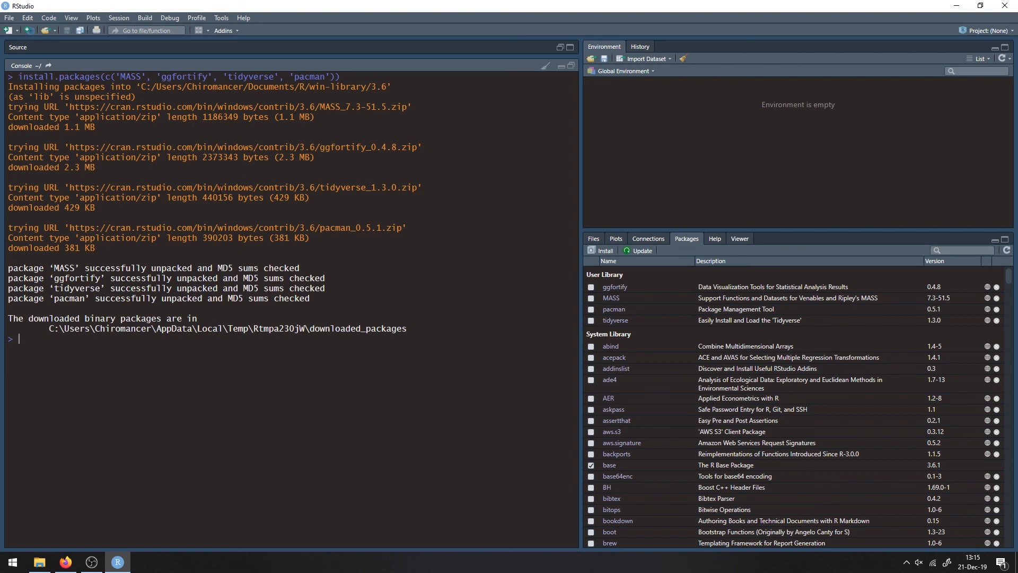
drag(116, 76, 213, 77)
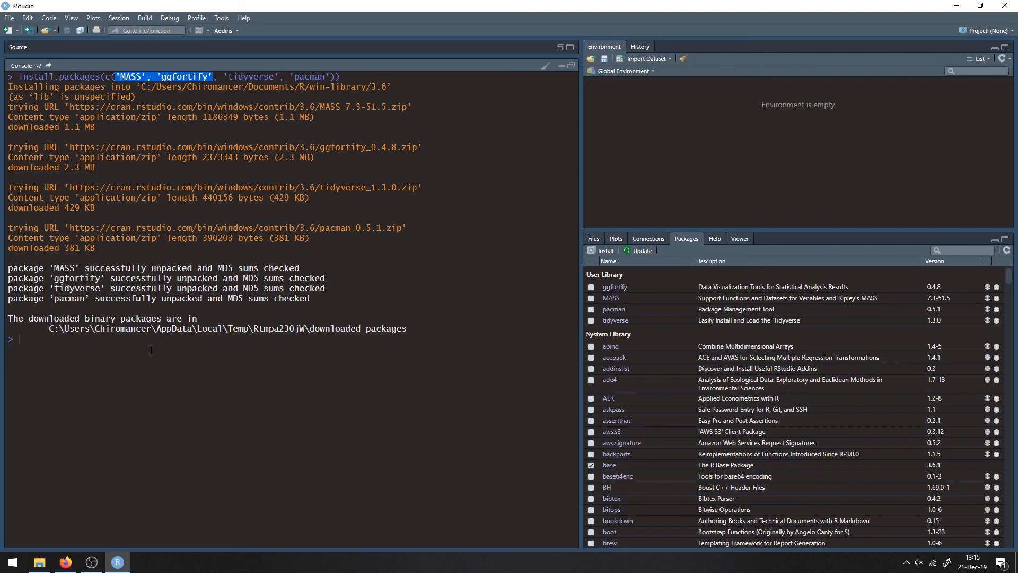
click(164, 362)
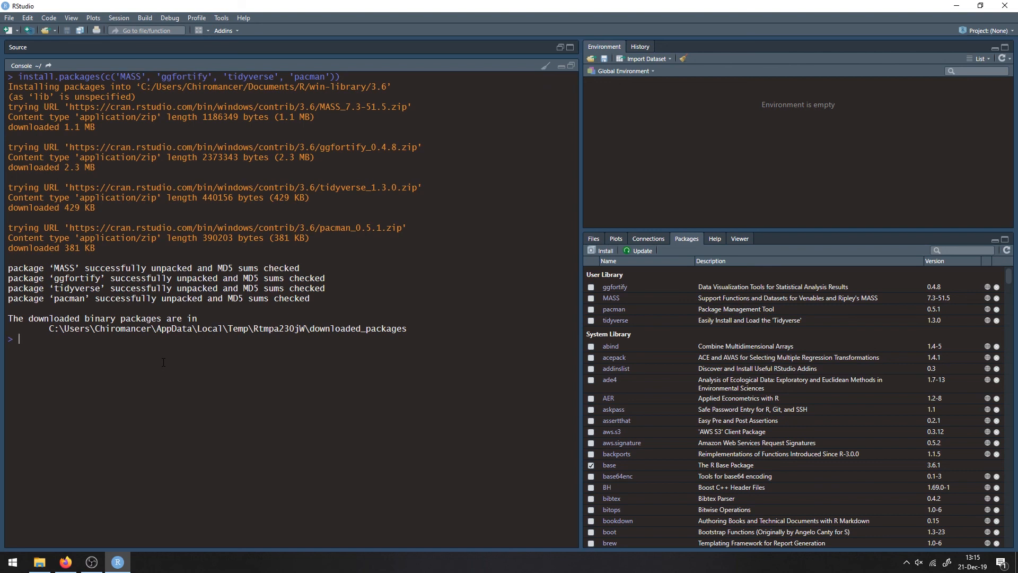